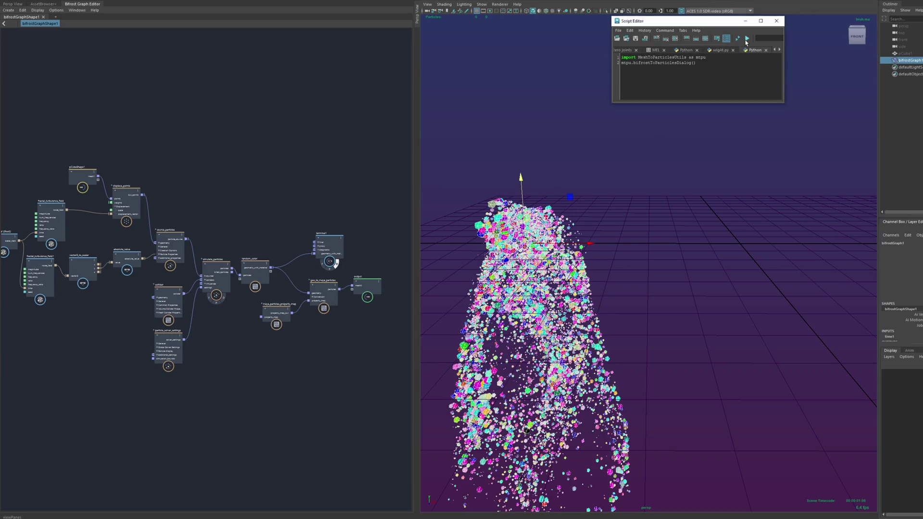
Run the MeshToParticlesUtils script that calls bifrostToParticlesDialog.
left_click(746, 39)
left_click(284, 88)
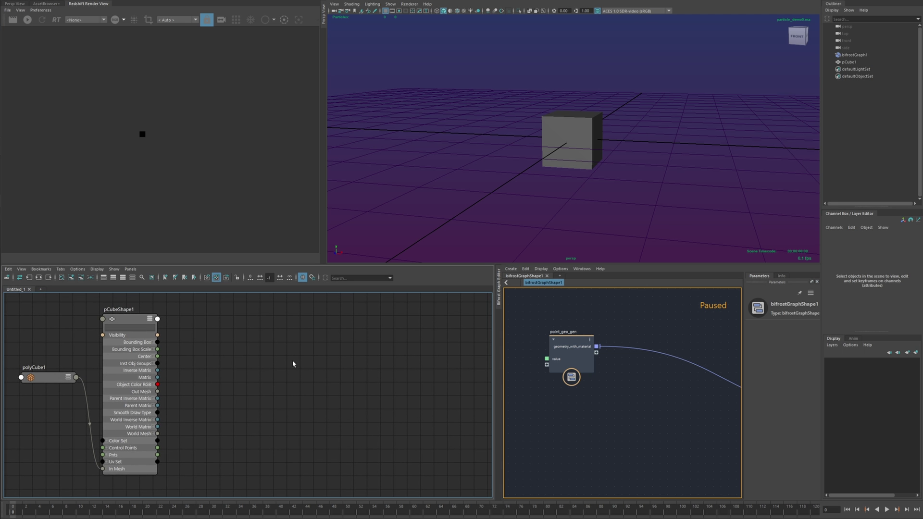
Add a meshToParticles node beside the cube's shape node and connect the cube's Out Mesh to its In Mesh.
key("Tab")
type("mesh")
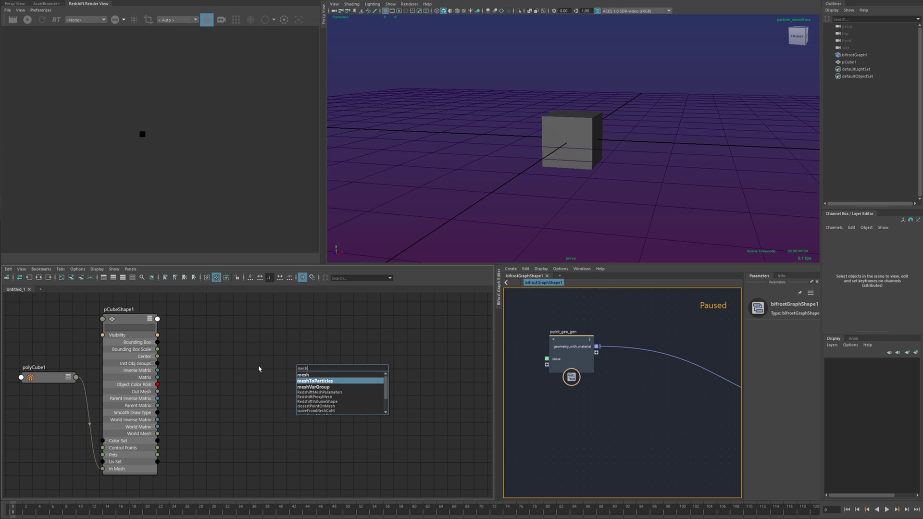
key("Return")
left_click_drag(313, 371, 248, 371)
left_click_drag(157, 392, 246, 382)
middle_click_drag(290, 376, 282, 379, "alt")
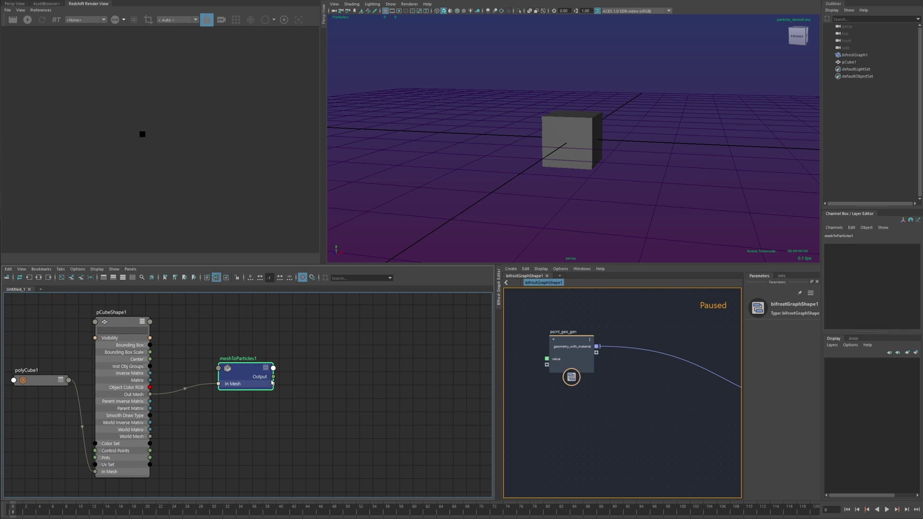
Add a particle node, connect the meshToParticles Output to the particle shape's Current Time, and line up the nodes.
left_click_drag(286, 376, 332, 373)
key("Tab")
type("part")
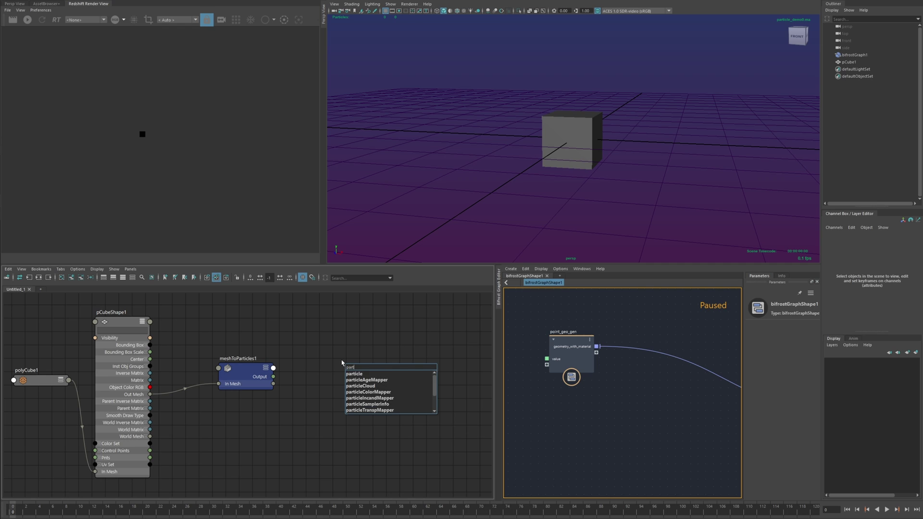
key("Return")
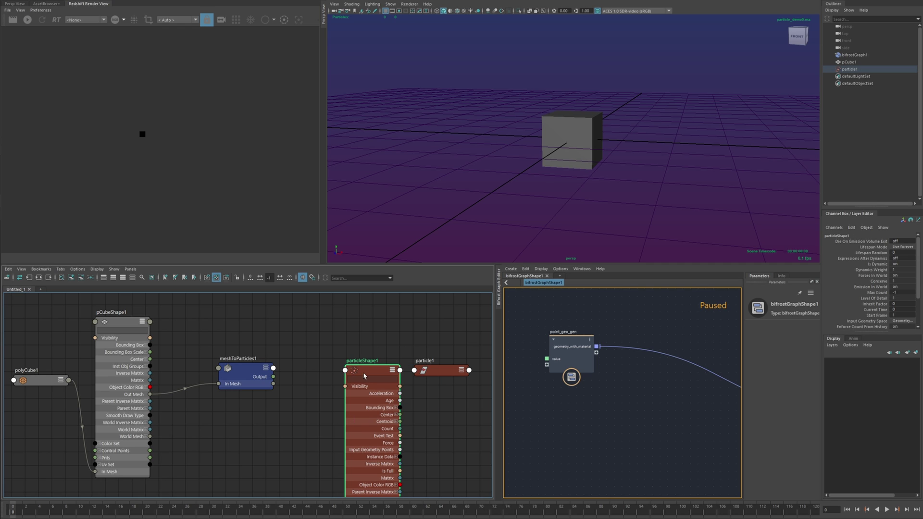
type("curre")
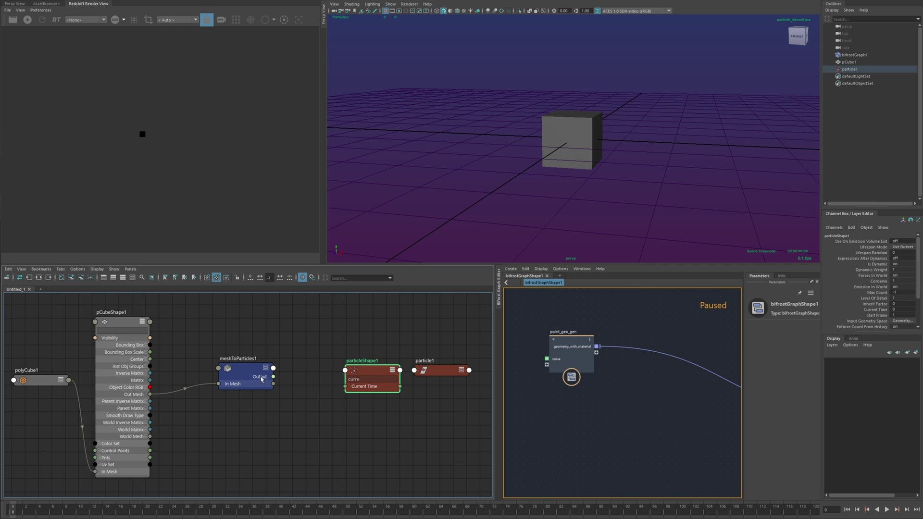
left_click_drag(261, 380, 347, 388)
left_click_drag(354, 389, 322, 386)
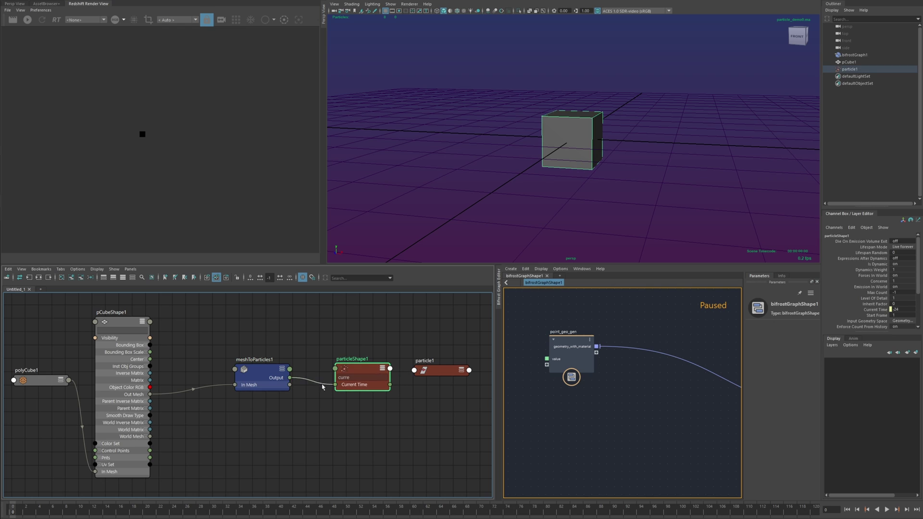
left_click_drag(258, 371, 268, 370)
left_click_drag(368, 373, 364, 374)
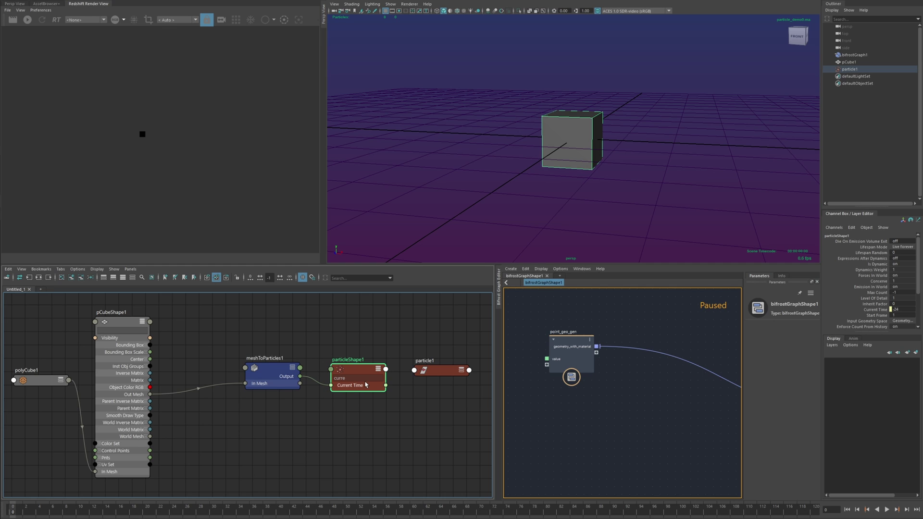
Turn off Is Dynamic on the particle shape and set its Start Frame to 10000.
double_click(387, 369)
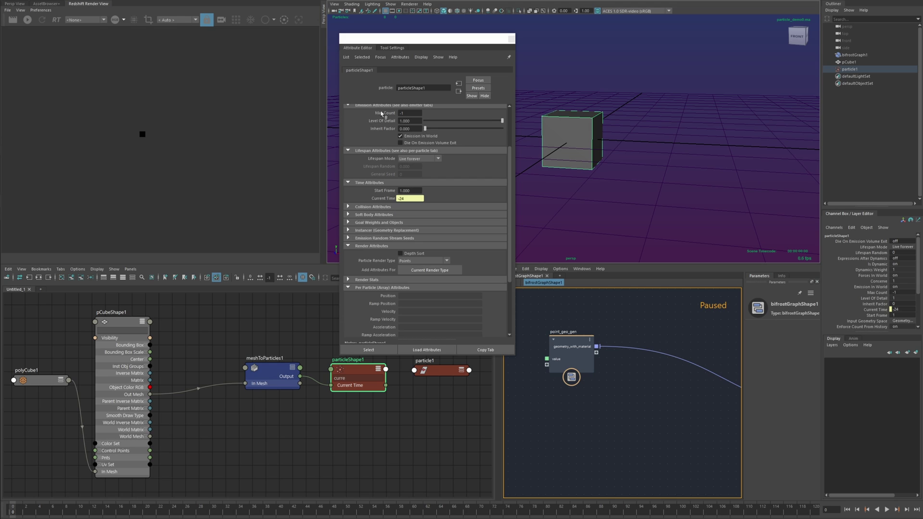
scroll(383, 114, "up", 3)
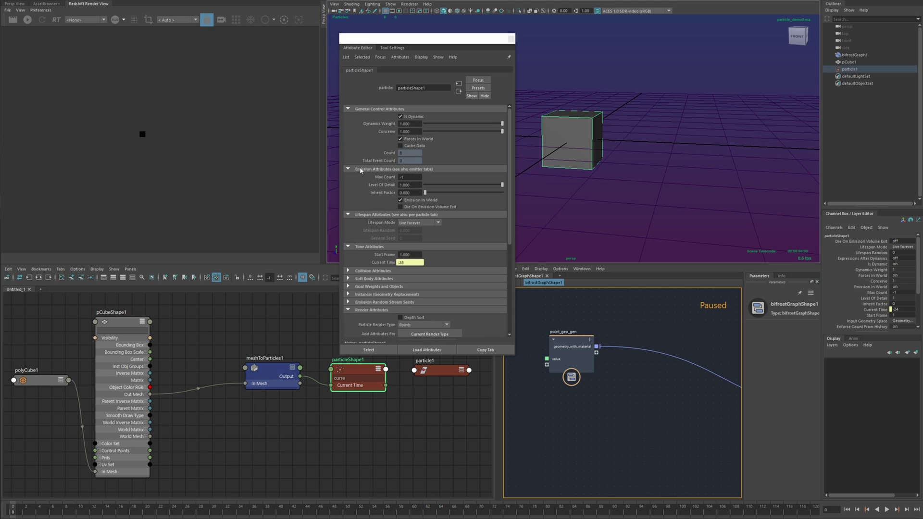
left_click(403, 117)
scroll(358, 203, "down", 2)
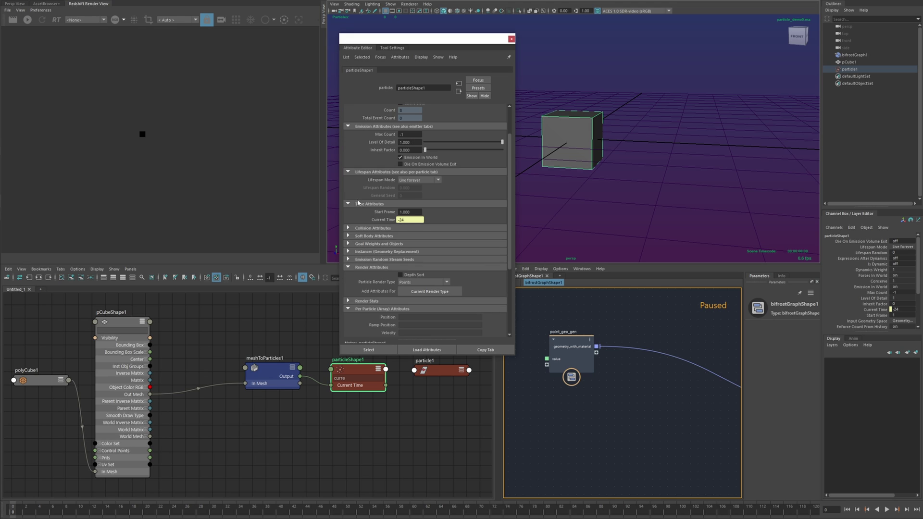
left_click(400, 212)
key("Return")
key("ctrl+a")
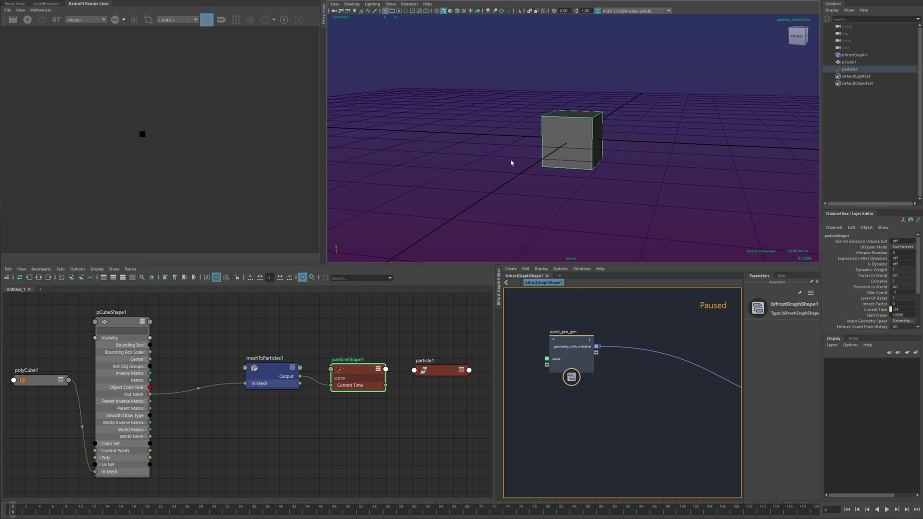
Set the particle shape's Particle Render Type to Spheres.
left_click_drag(511, 163, 601, 209, "alt")
scroll(562, 154, "up", 8)
middle_click_drag(533, 183, 528, 204, "alt")
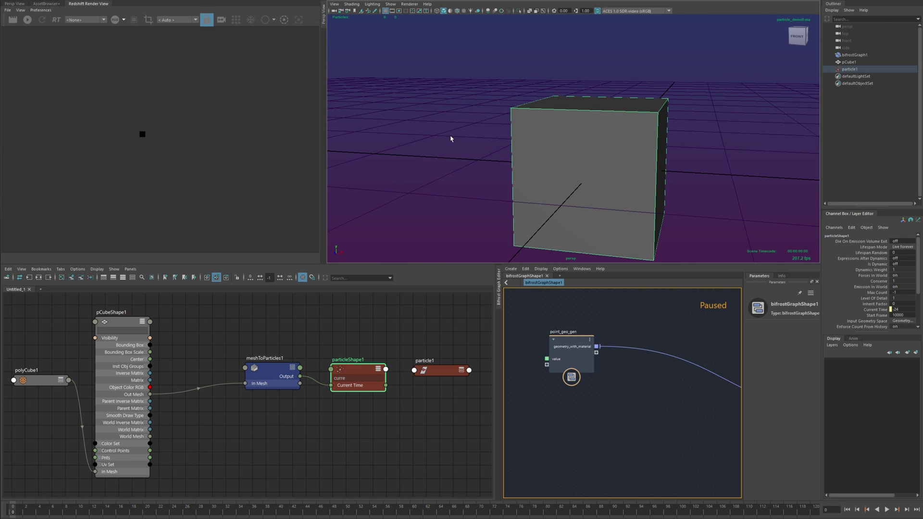
key("ctrl+a")
left_click(433, 286)
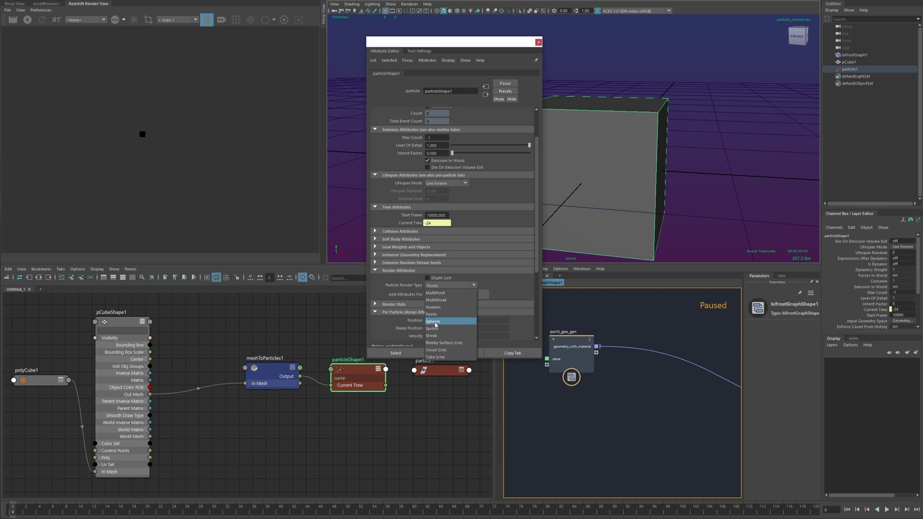
left_click(437, 324)
key("ctrl+a")
scroll(514, 192, "down", 5)
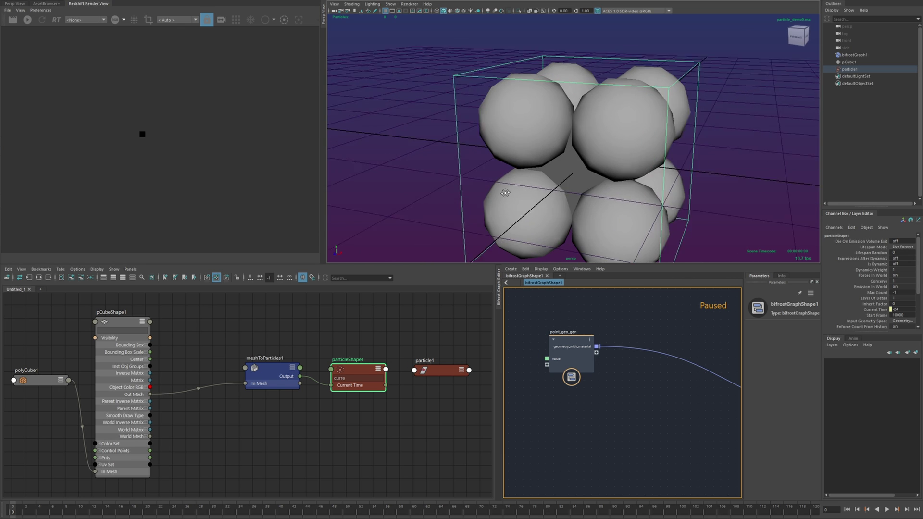
left_click_drag(503, 106, 494, 125, "alt")
Raise the cube's width, height and depth subdivisions together to 3.
left_click(433, 188)
left_click(553, 223)
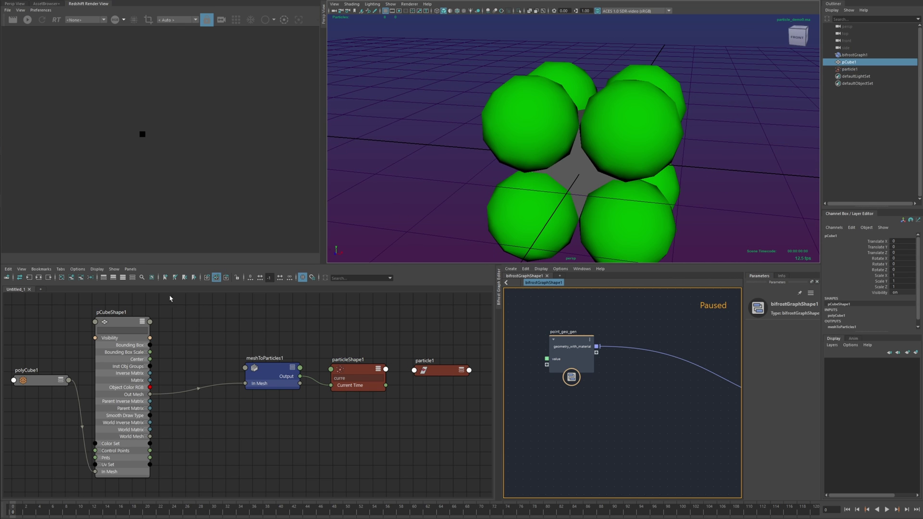
left_click(128, 329)
left_click(127, 328)
left_click(833, 249)
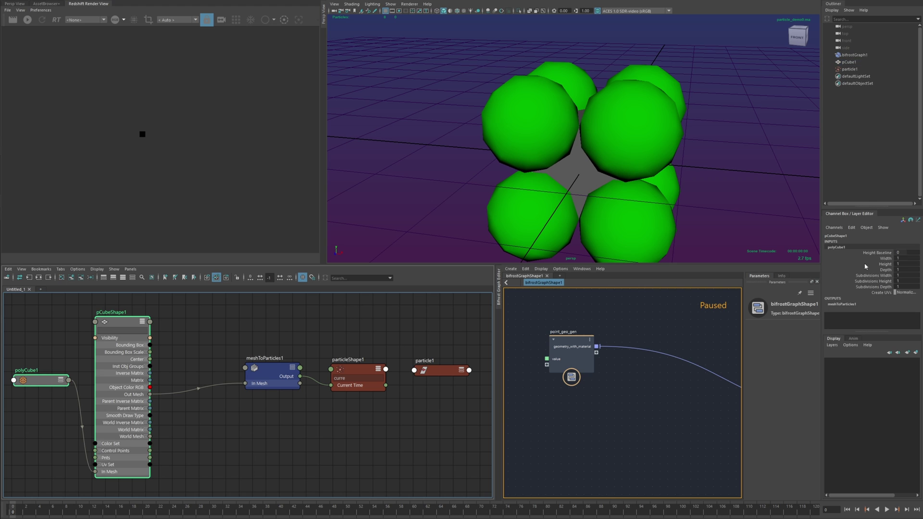
left_click_drag(869, 275, 869, 288)
middle_click_drag(480, 206, 492, 208)
right_click_drag(492, 208, 455, 217, "alt")
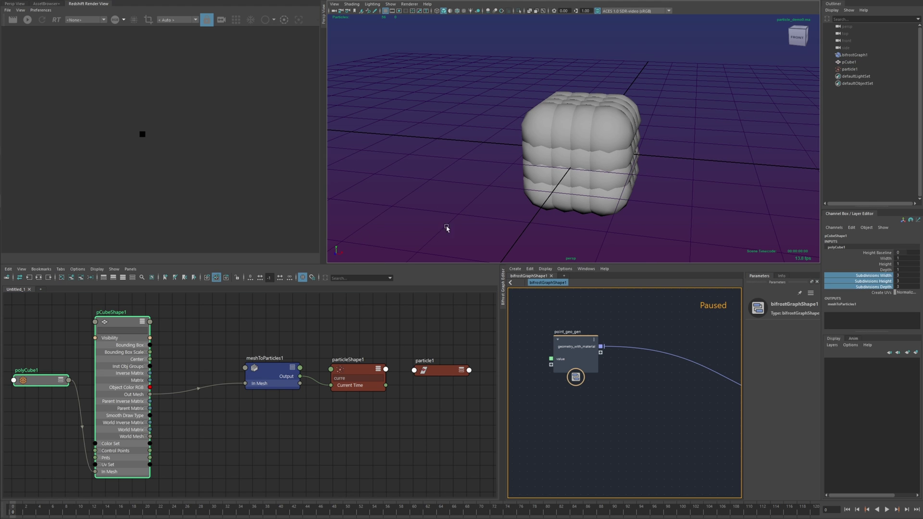
Delete the manually built particle object.
left_click(850, 70)
key("Delete")
Enlarge the Script Editor and select the two script lines that import MeshToParticlesUtils and call meshToParticles().
left_click_drag(427, 110, 254, 85)
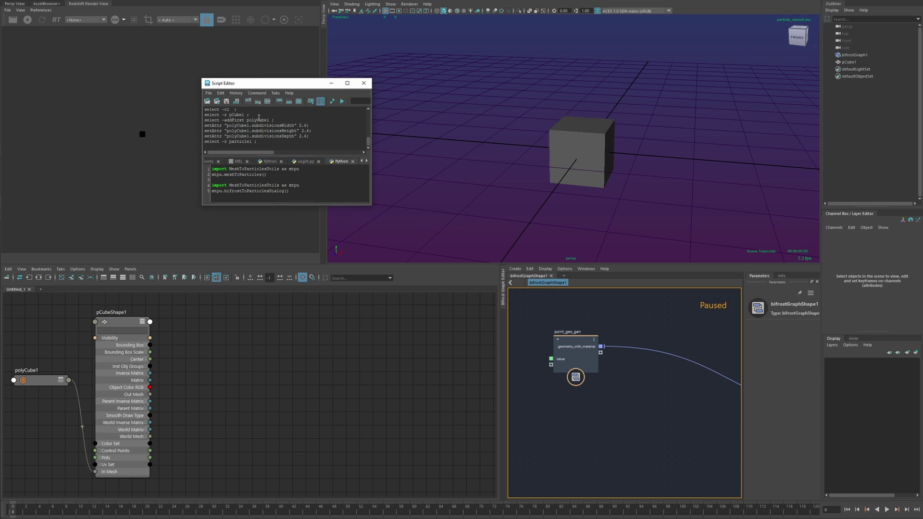
left_click_drag(372, 206, 450, 250)
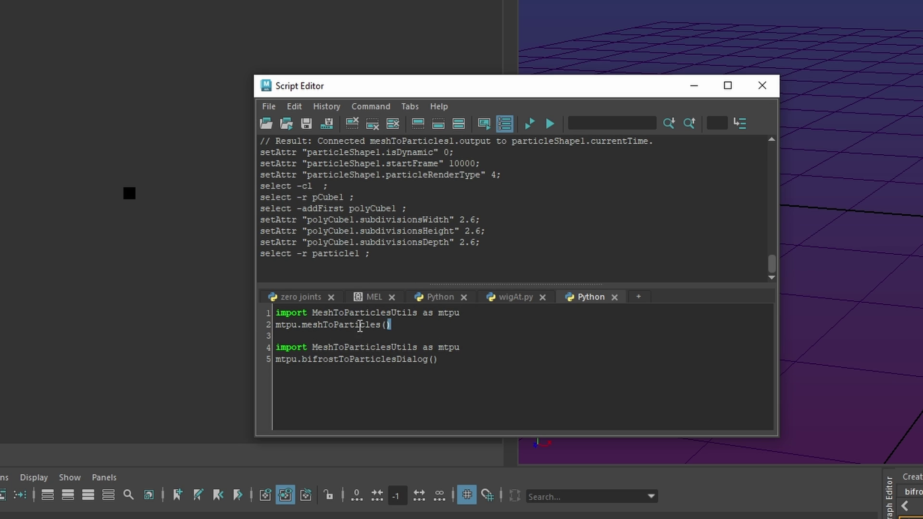
left_click_drag(391, 325, 217, 312)
left_click(395, 334)
left_click_drag(427, 330, 186, 301)
left_click_drag(457, 93, 349, 70)
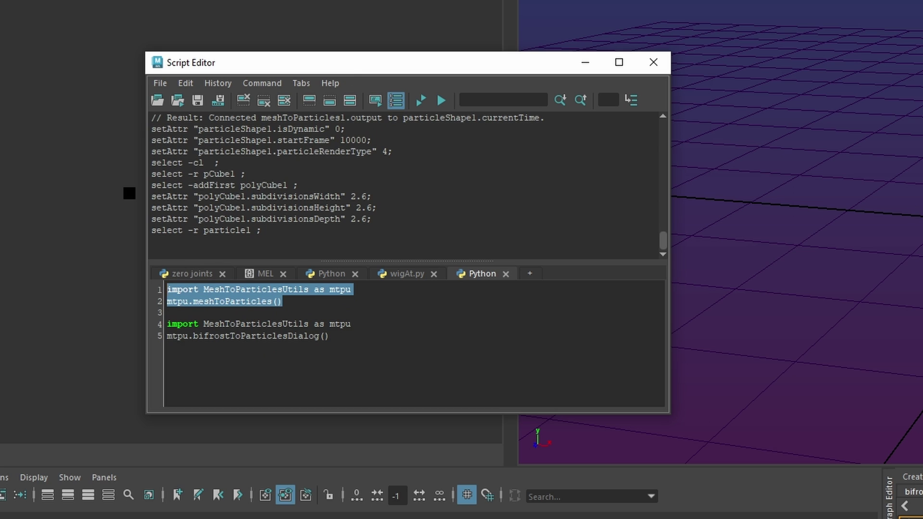
Duplicate the subdivided cube, move and rotate the copy up and away from the original, and select both cubes.
left_click(570, 159)
key("ctrl+d")
key("w")
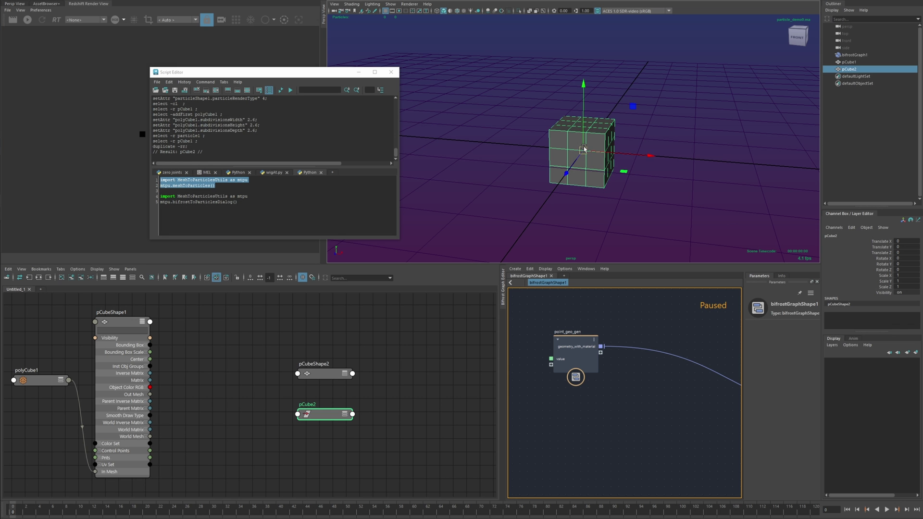
key("e")
left_click_drag(582, 150, 649, 82)
middle_click_drag(567, 137, 548, 154, "alt")
left_click(548, 154, "shift")
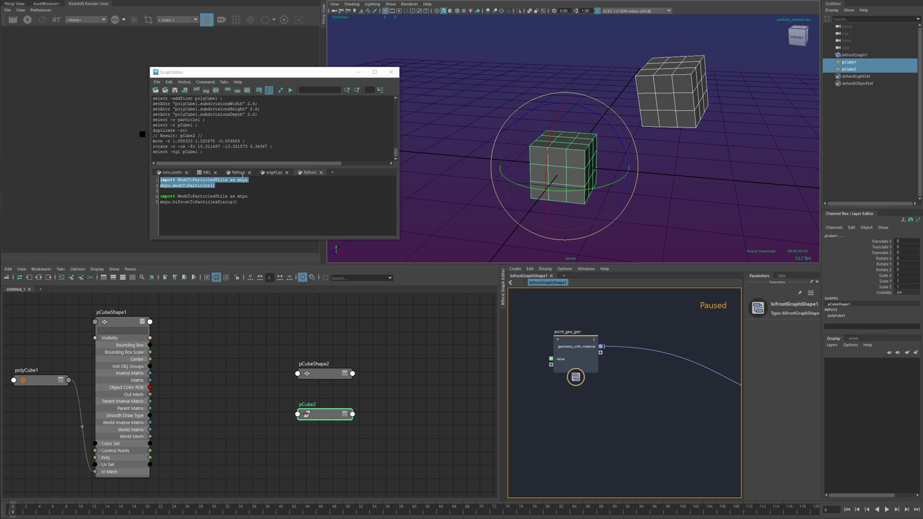
Run the selected meshToParticles() script on the two cubes.
left_click(219, 185)
key("ctrl+Return")
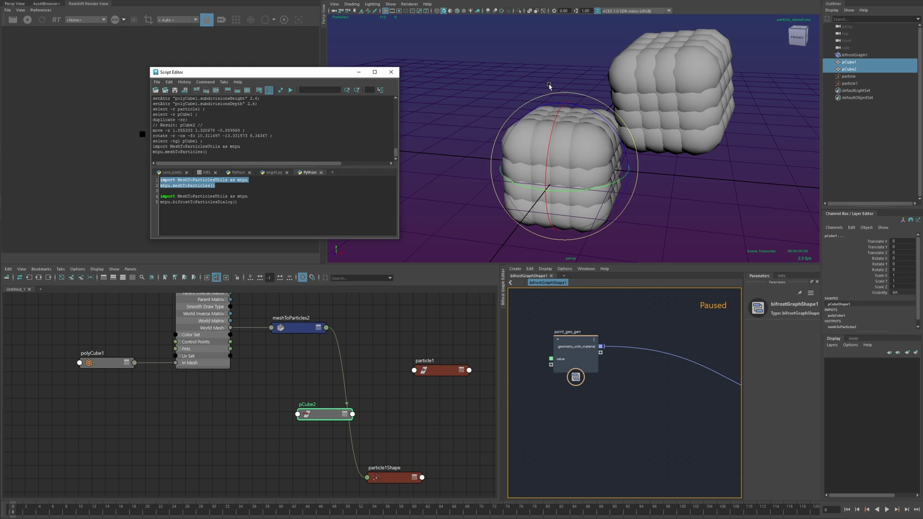
middle_click_drag(553, 47, 549, 61, "alt")
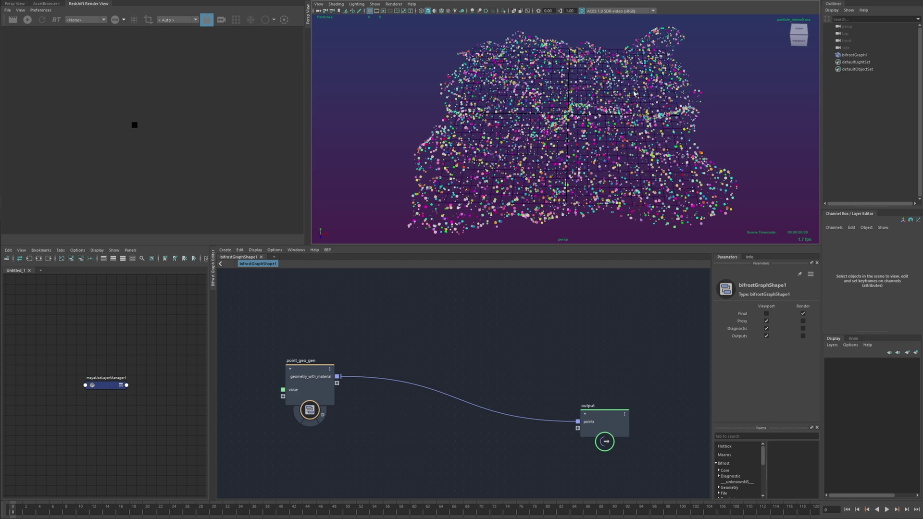
Add a geo_to_maya_particles node to the Bifrost graph and arrange it between the point_geo_gen and output nodes.
middle_click_drag(494, 356, 495, 360, "alt")
key("Tab")
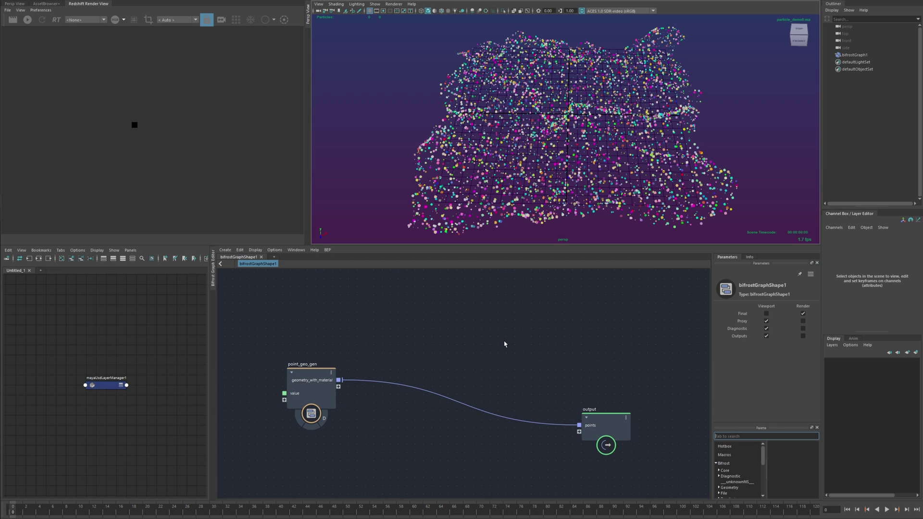
type("geo")
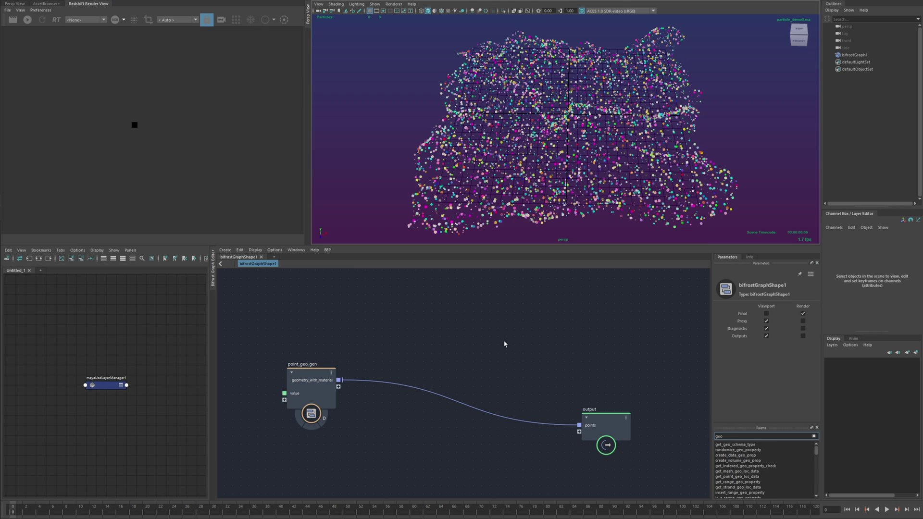
type(" to maya")
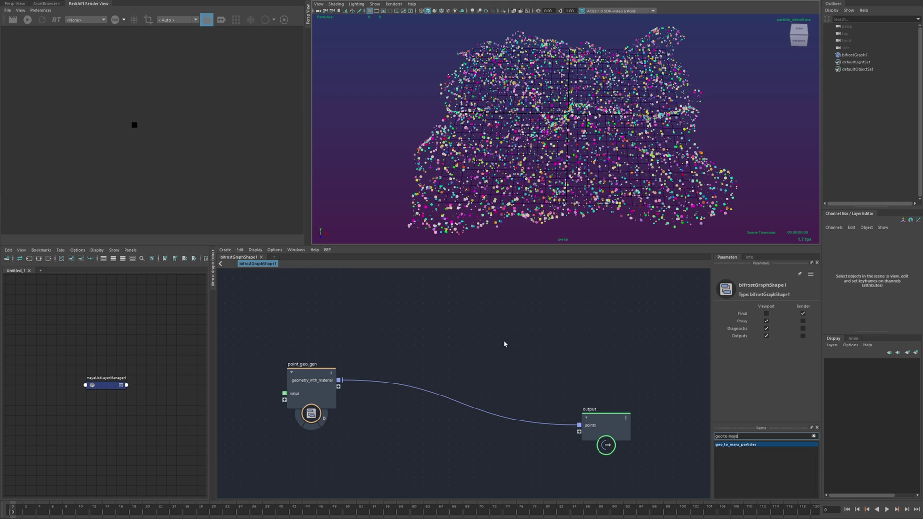
key("Return")
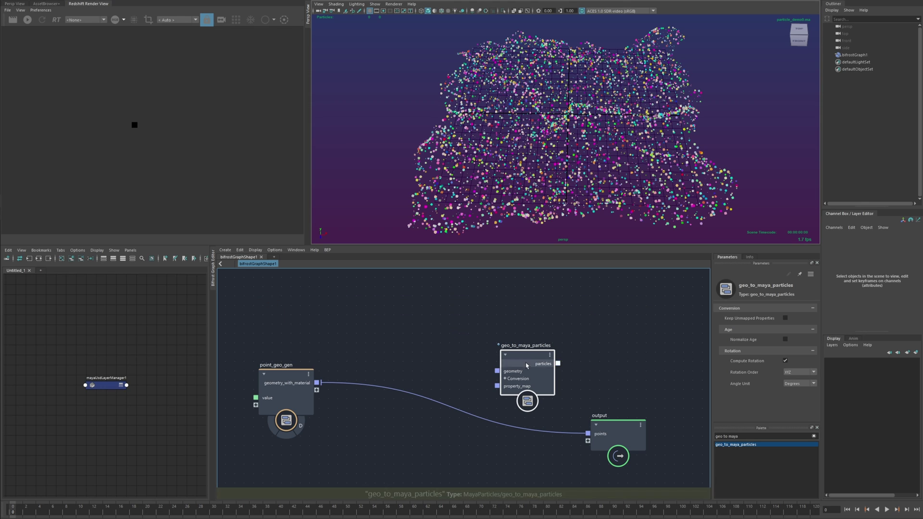
left_click_drag(526, 364, 529, 364)
left_click_drag(618, 426, 633, 412)
left_click_drag(522, 361, 522, 369)
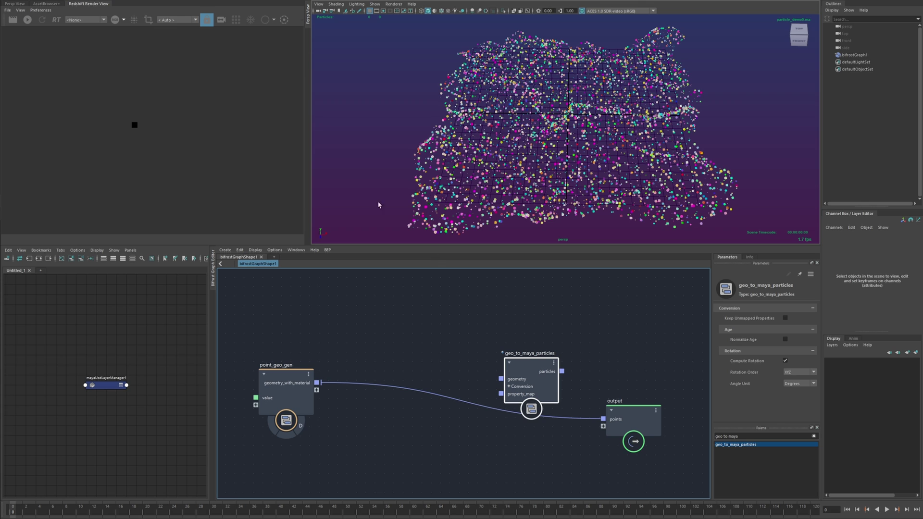
Insert geo_to_maya_particles into the connection from point_geo_gen to output, select the Bifrost graph object, and align the output node.
left_click_drag(523, 368, 531, 409)
left_click(536, 422)
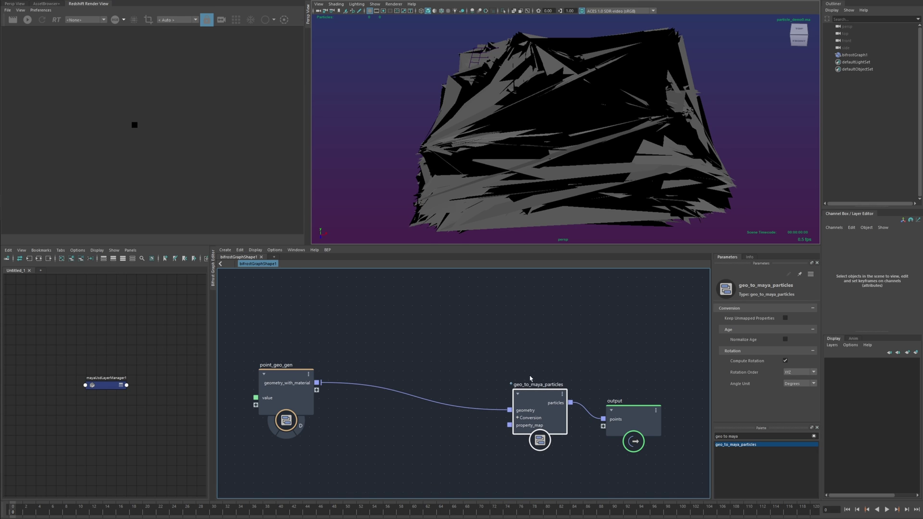
left_click_drag(539, 136, 520, 126, "alt")
left_click(519, 126)
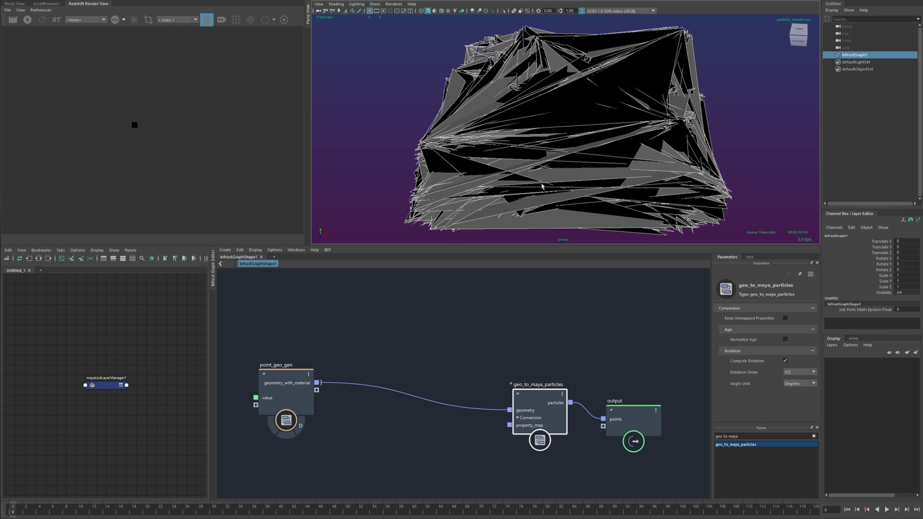
left_click_drag(642, 428, 643, 412)
right_click(634, 405)
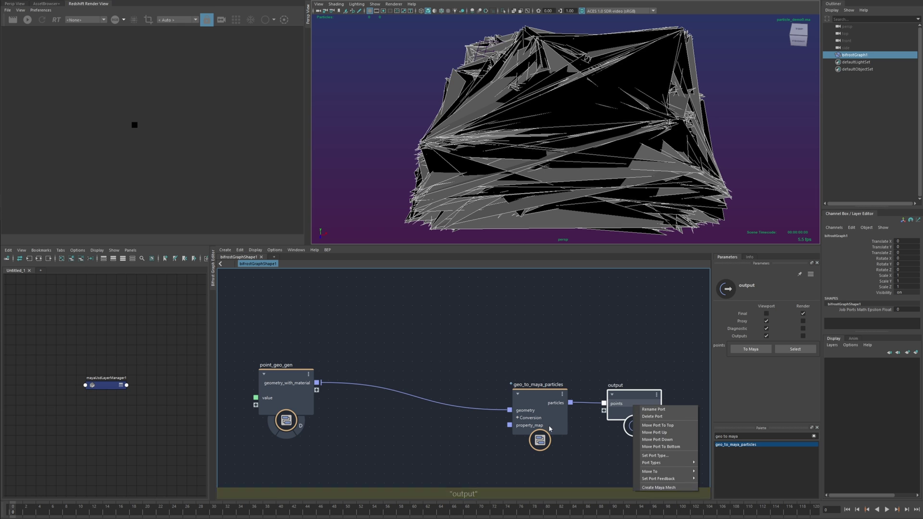
left_click(547, 351)
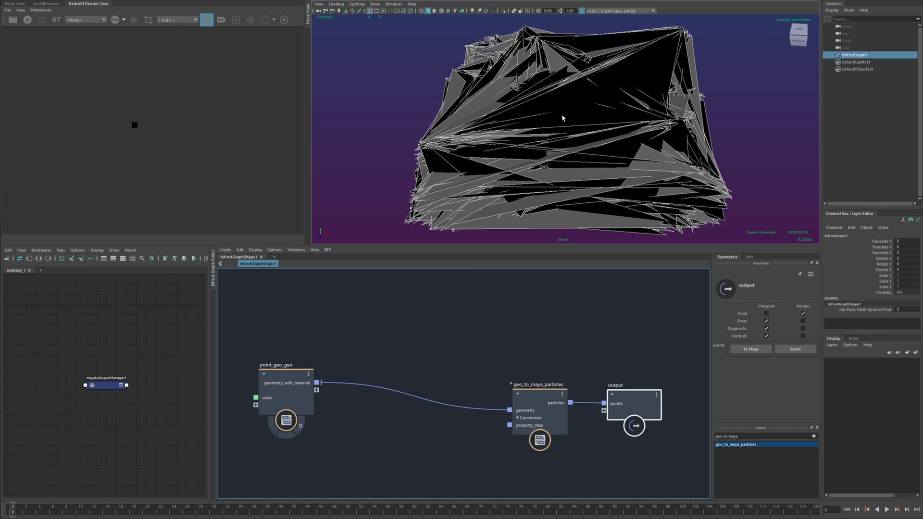
Run the mtpu.bifrostToParticlesDialog() script with bifrostGraph1 selected and create particles from its points output.
left_click_drag(385, 0, 328, 101)
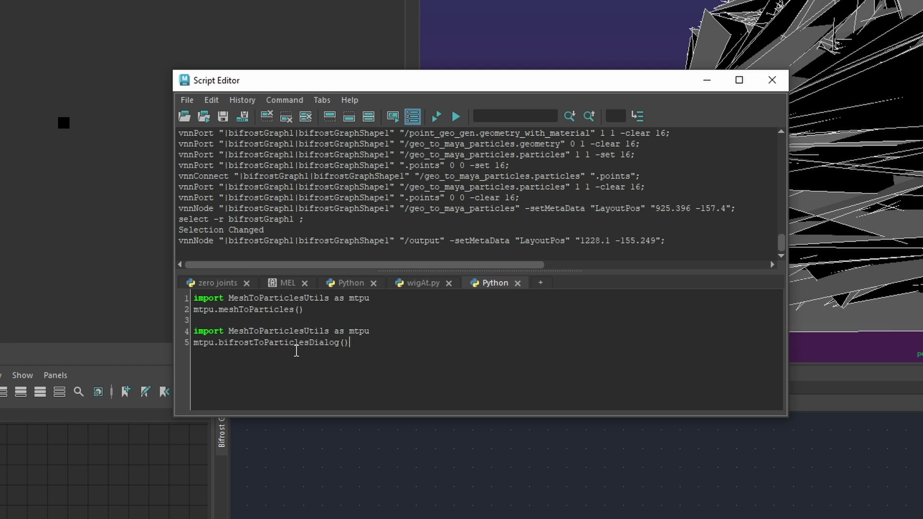
left_click(249, 343)
left_click_drag(375, 345, 145, 331)
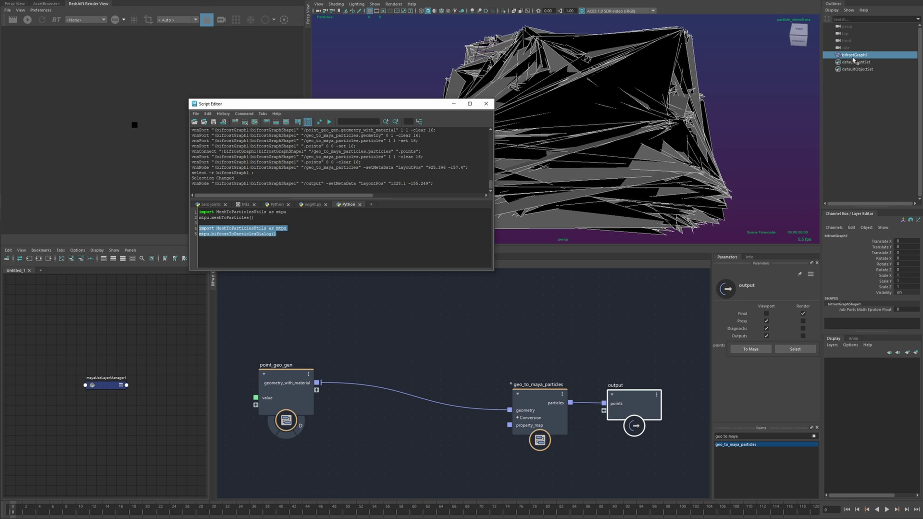
left_click(854, 57)
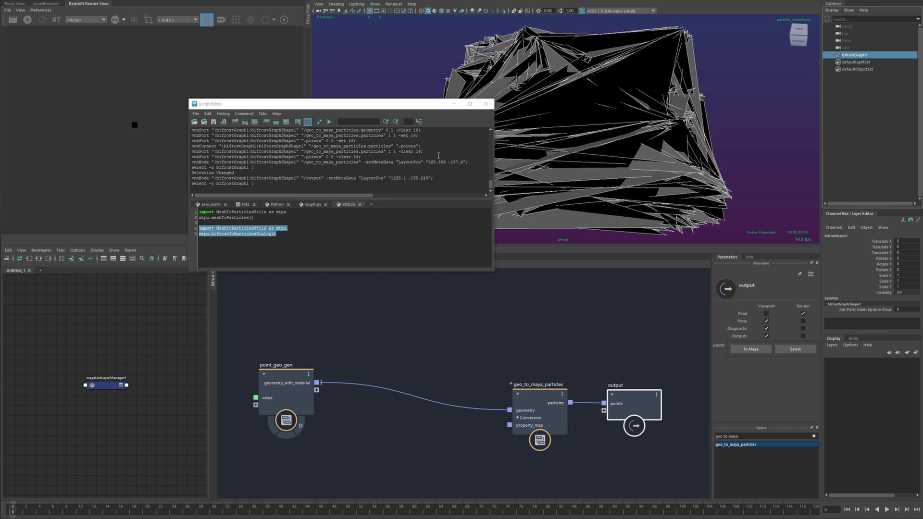
left_click_drag(299, 241, 161, 228)
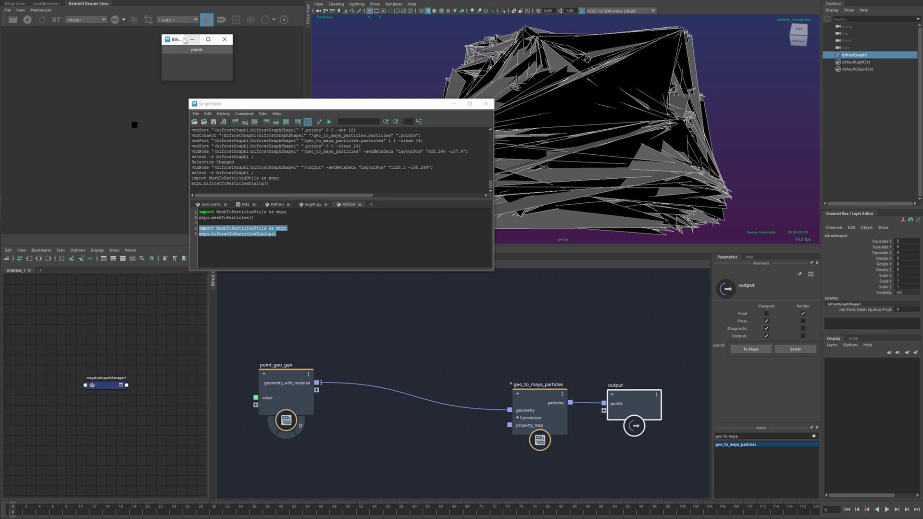
key("ctrl+Return")
left_click(585, 325)
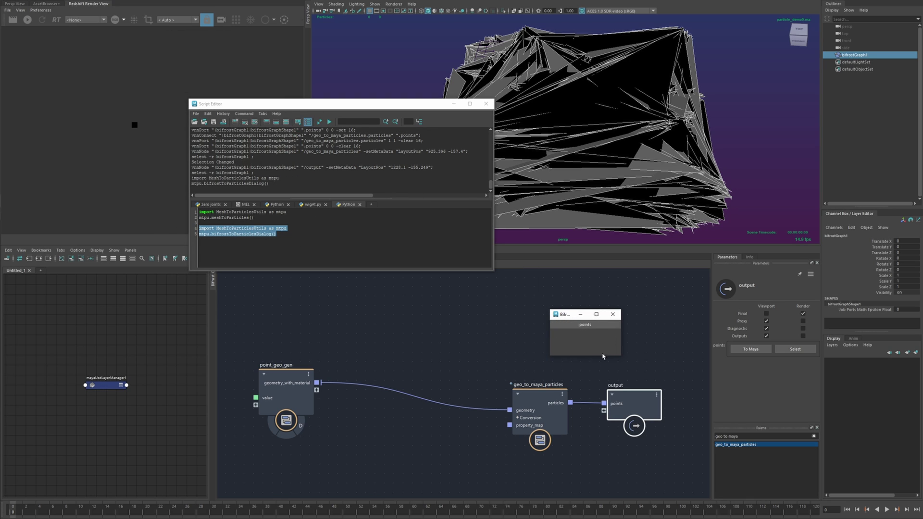
left_click(582, 326)
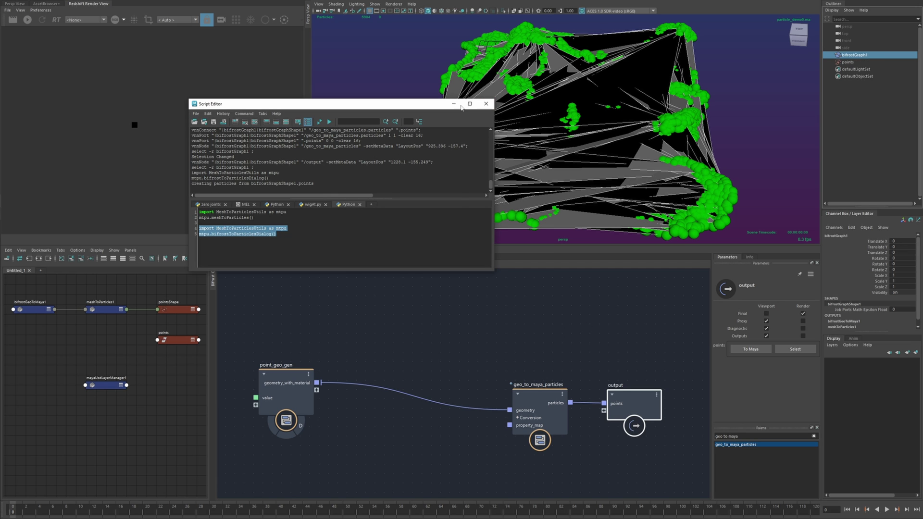
Close the Script Editor, turn off the Bifrost output node's Outputs display in the viewport, and select the points particle object.
left_click(486, 104)
mouse_move(410, 147)
left_mouse_down("alt")
mouse_move(406, 194)
mouse_move(394, 153)
left_mouse_up("alt")
left_click(767, 337)
left_click(406, 193)
left_click(481, 137)
left_click_drag(481, 137, 500, 132, "alt")
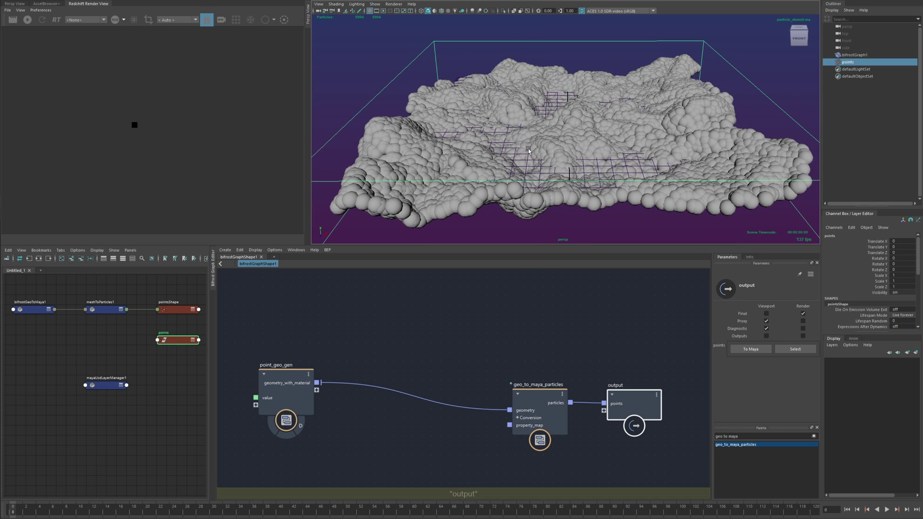
Enable the diagnostic display of point_geo_gen and move the points object up to about 1.844 in Y.
key("w")
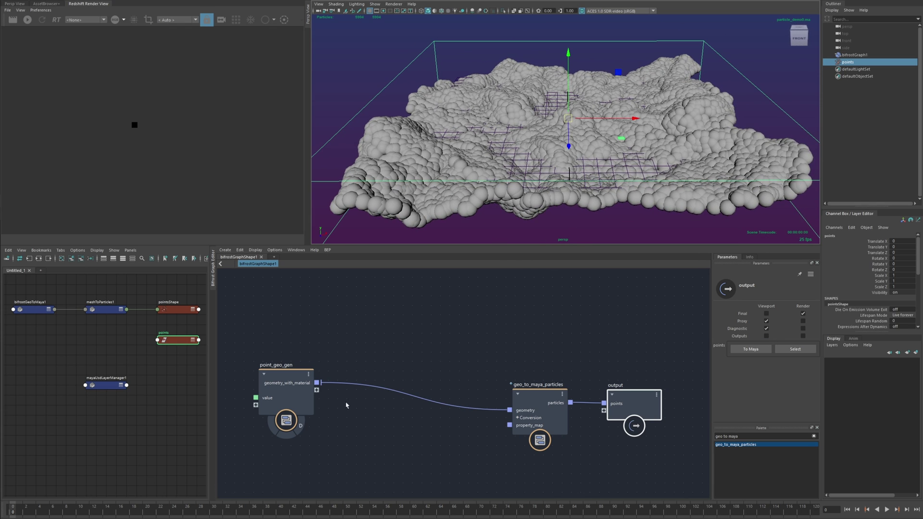
left_click(300, 426)
left_click_drag(568, 90, 567, 69)
scroll(542, 174, "up", 5)
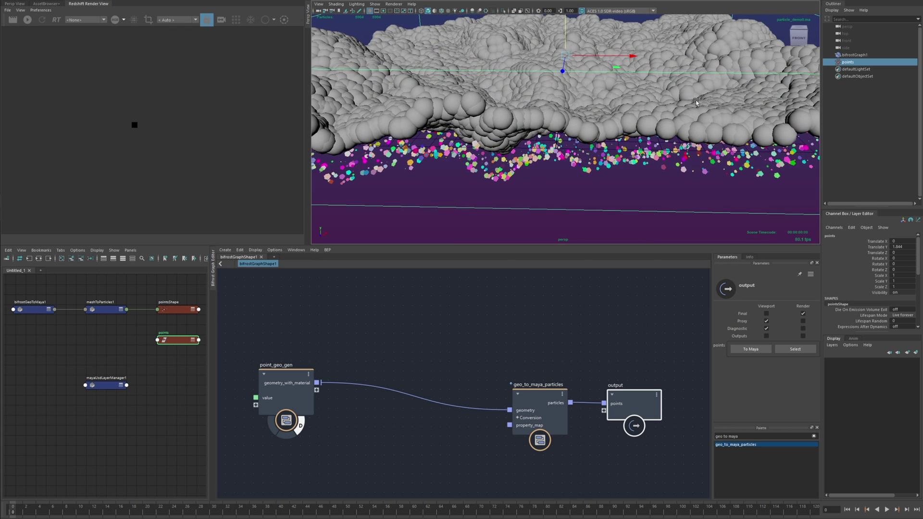
scroll(555, 181, "up", 3)
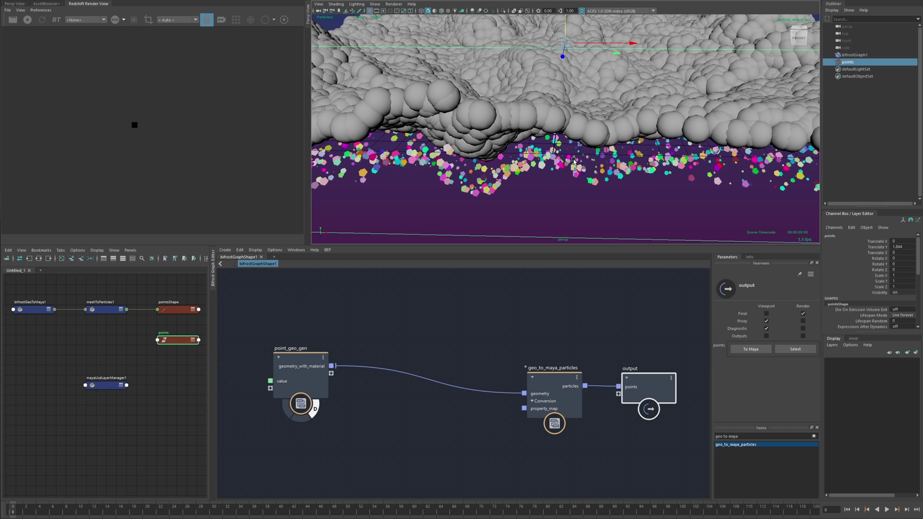
Create a maya_particles_property_map node on the property_map input of geo_to_maya_particles and place it close beside that node.
scroll(575, 159, "up", 3)
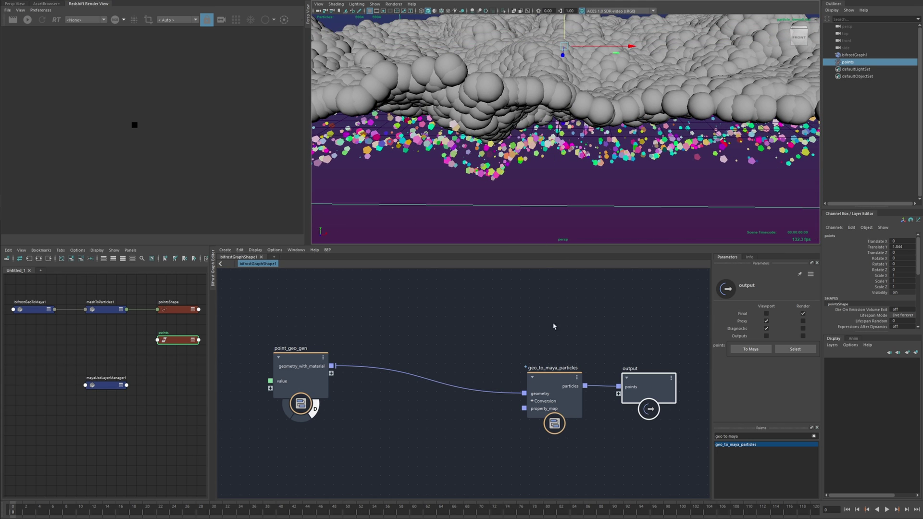
scroll(552, 447, "up", 3)
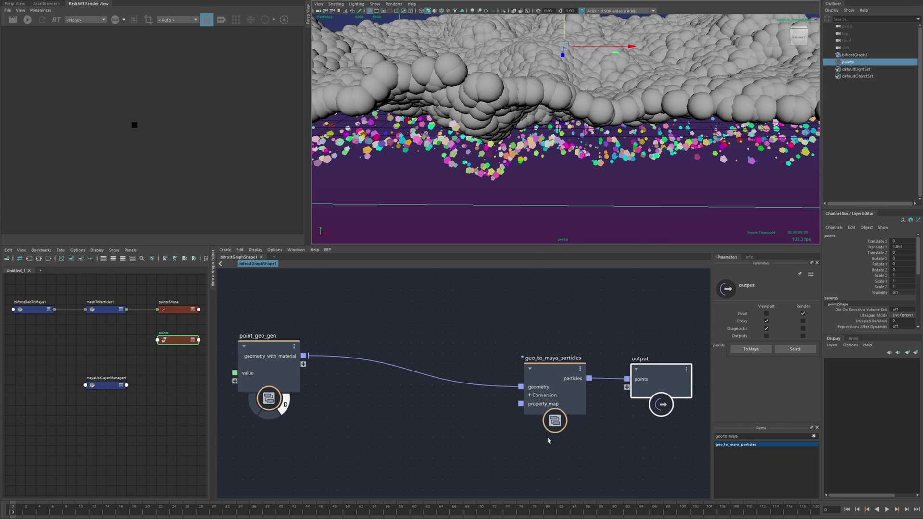
right_click(531, 389)
mouse_move(558, 408)
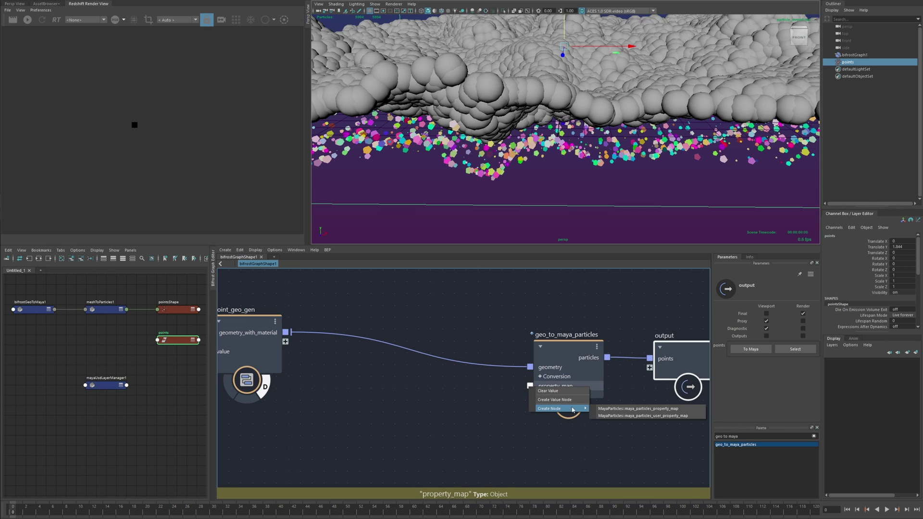
left_click(631, 410)
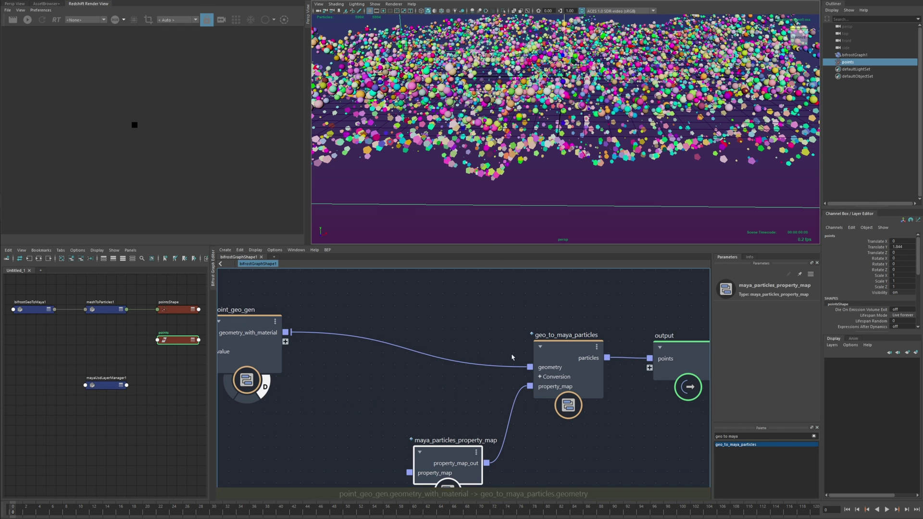
left_click_drag(443, 454, 460, 407)
Lower the points object to about 1.36 in Y to compare it with the source points.
scroll(488, 150, "down", 5)
left_click_drag(487, 151, 550, 133, "alt")
scroll(483, 122, "up", 5)
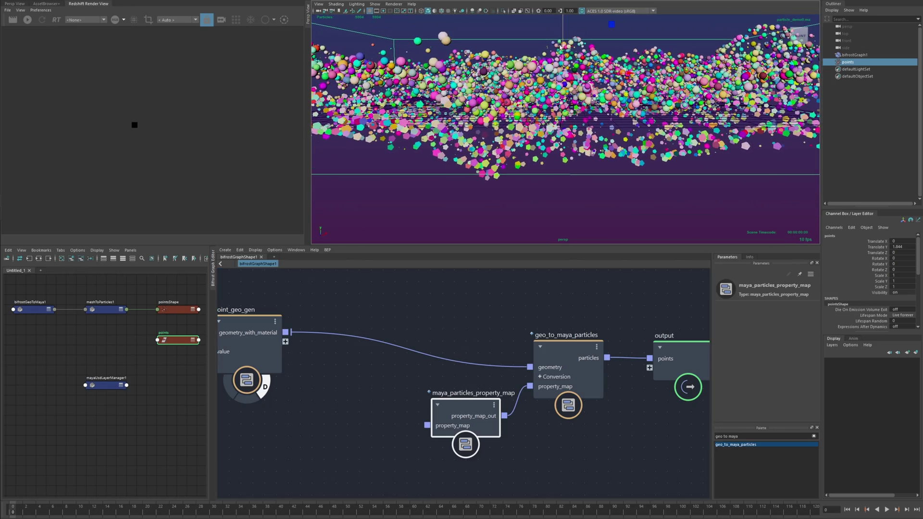
left_click_drag(566, 78, 571, 56, "alt")
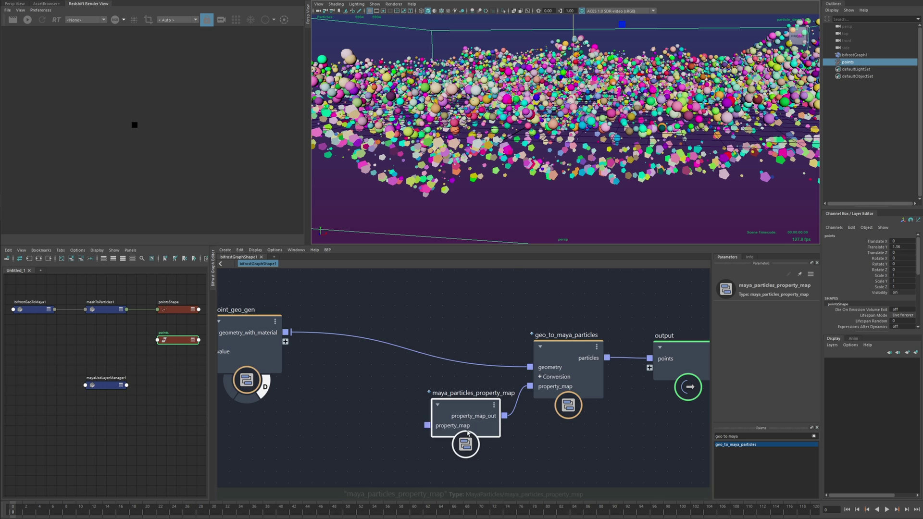
Examine the set_property nodes inside maya_particles_property_map, including the key and value of point_id, and return to the main graph.
double_click(469, 407)
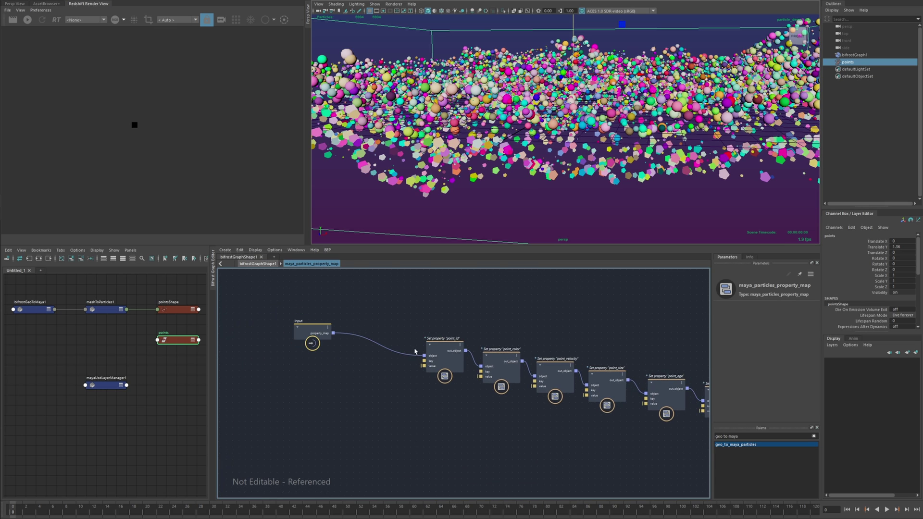
scroll(415, 351, "up", 2)
left_click(430, 353)
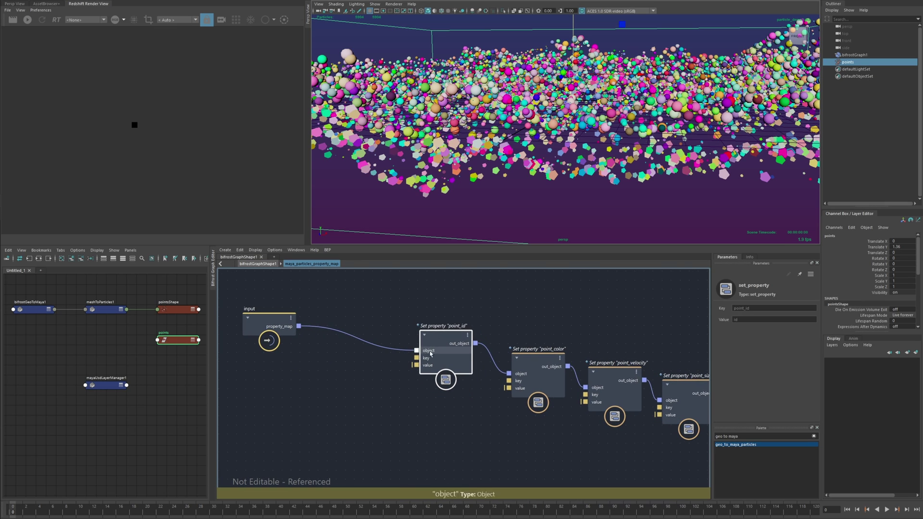
left_click_drag(756, 309, 711, 306)
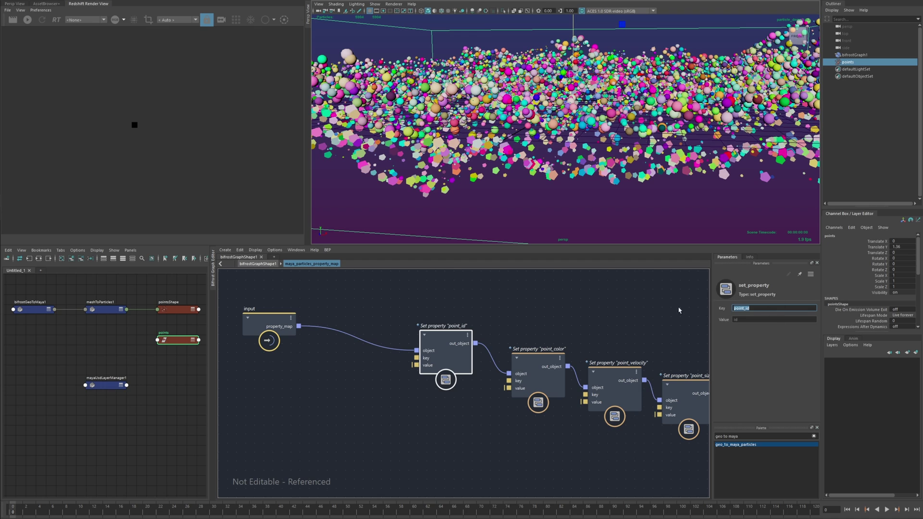
key("Tab")
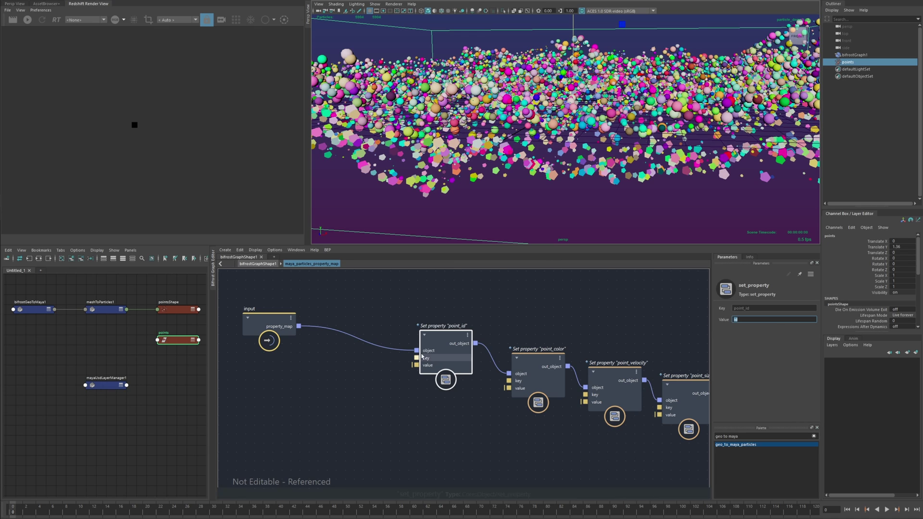
double_click(406, 401)
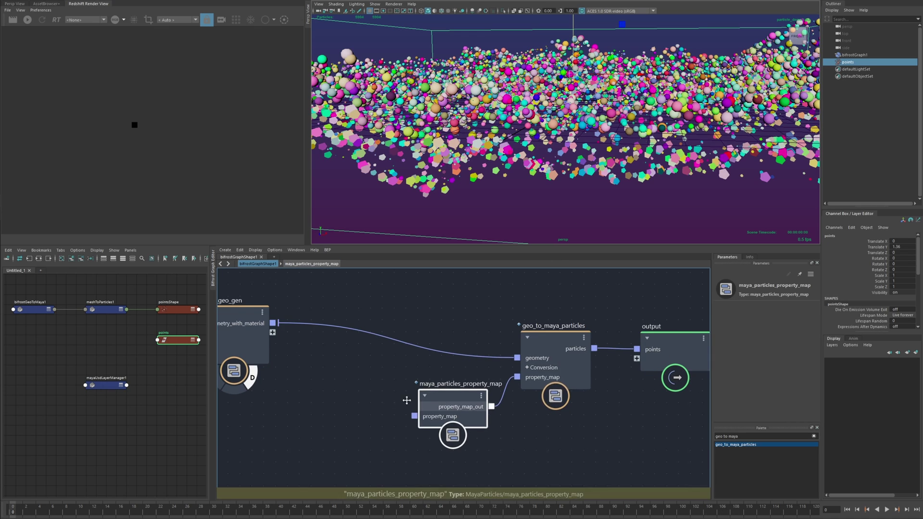
double_click(445, 392)
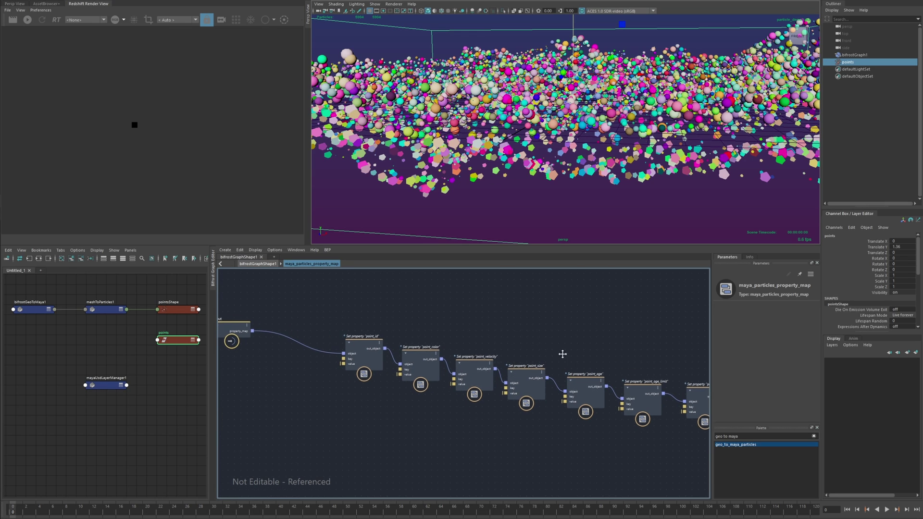
left_click(264, 265)
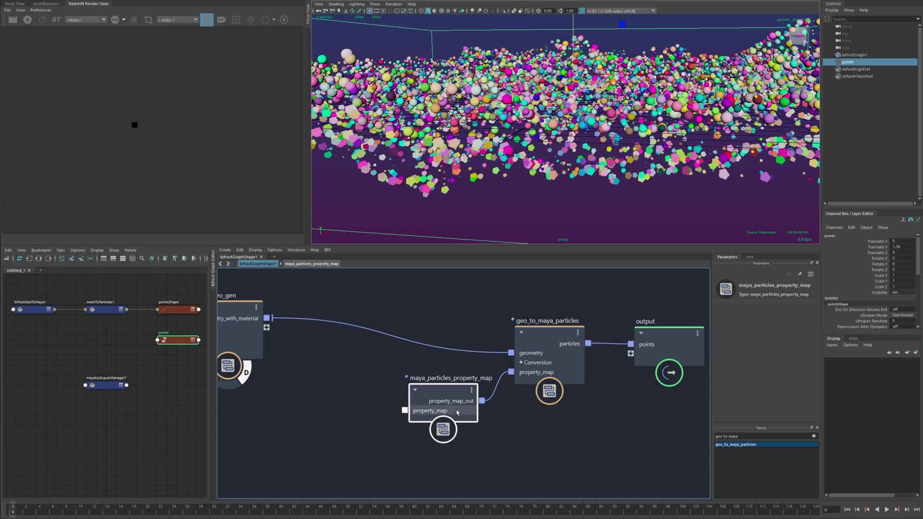
left_click_drag(433, 406, 324, 408)
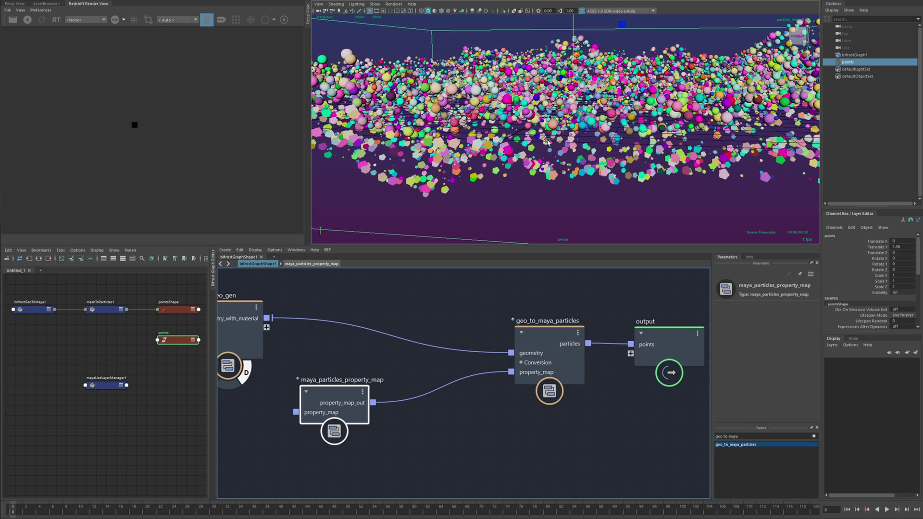
Examine the particle attributes that can be added to pointsShape, including the userScalarPP and userVectorPP entries, without adding any.
key("ctrl+a")
left_click(492, 42)
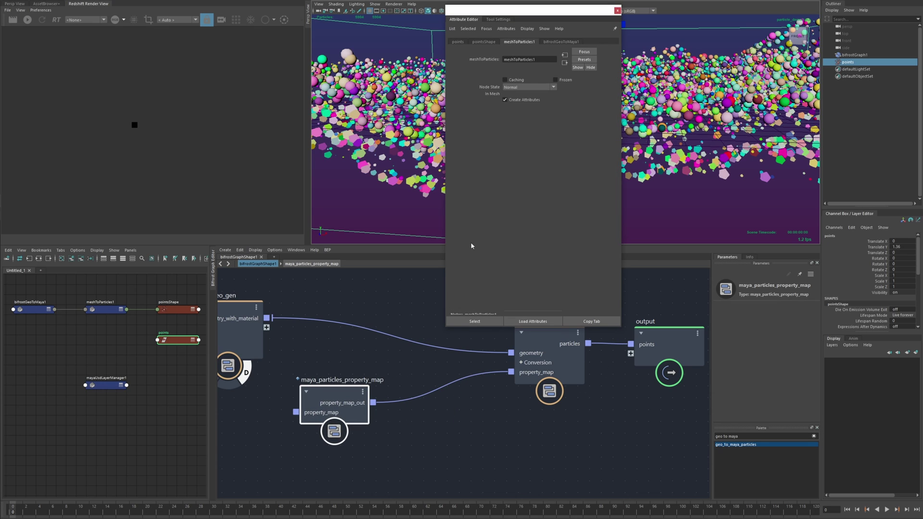
scroll(479, 270, "down", 4)
scroll(480, 271, "down", 2)
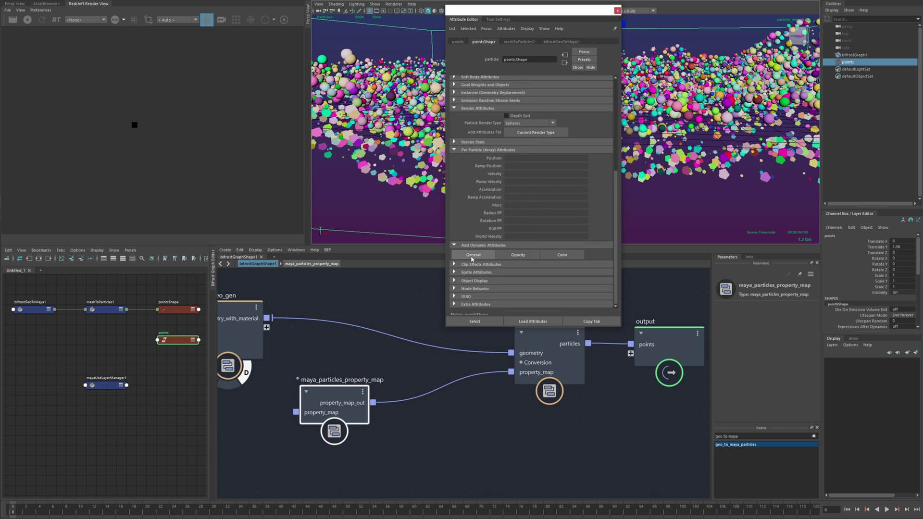
left_click(473, 255)
left_click(501, 59)
scroll(584, 131, "down", 3)
scroll(525, 139, "down", 5)
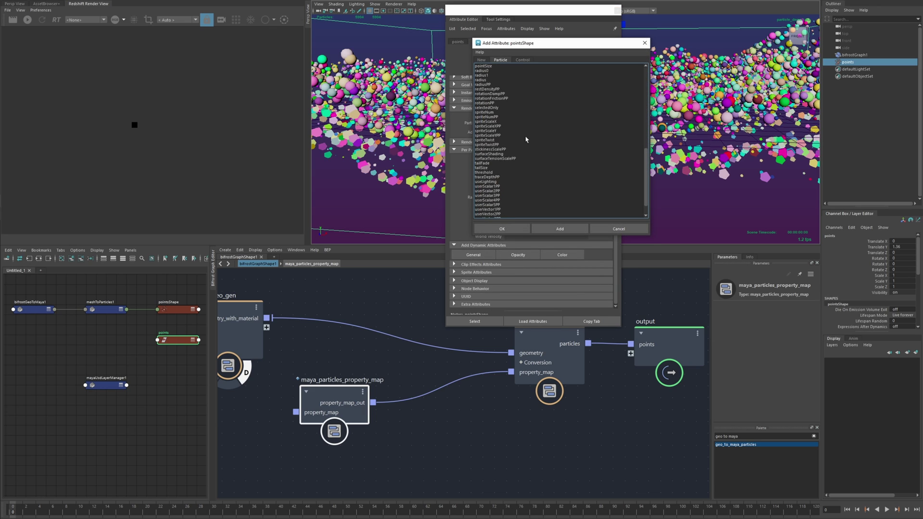
scroll(575, 189, "down", 6)
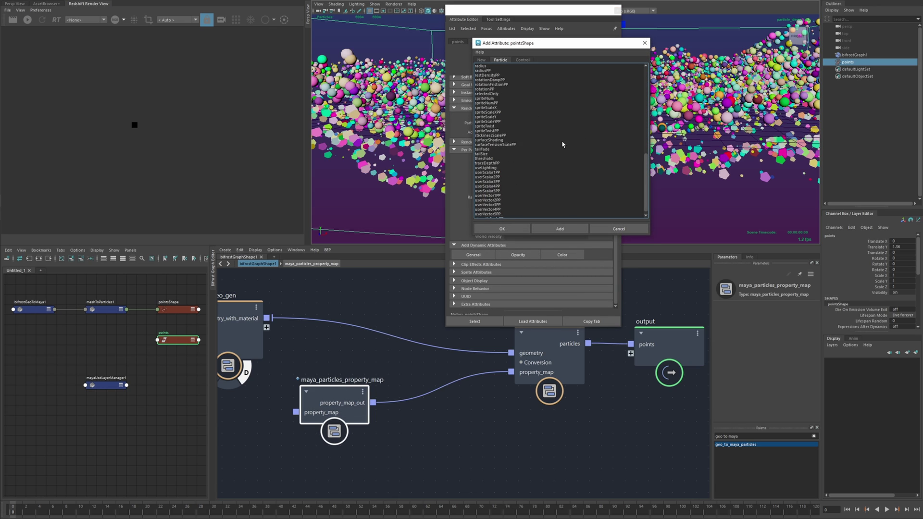
left_click(487, 169)
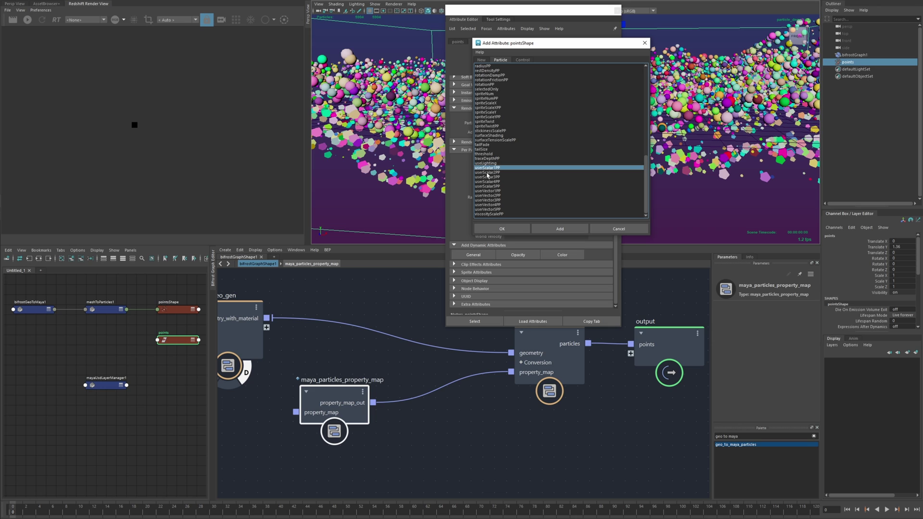
left_click(489, 204)
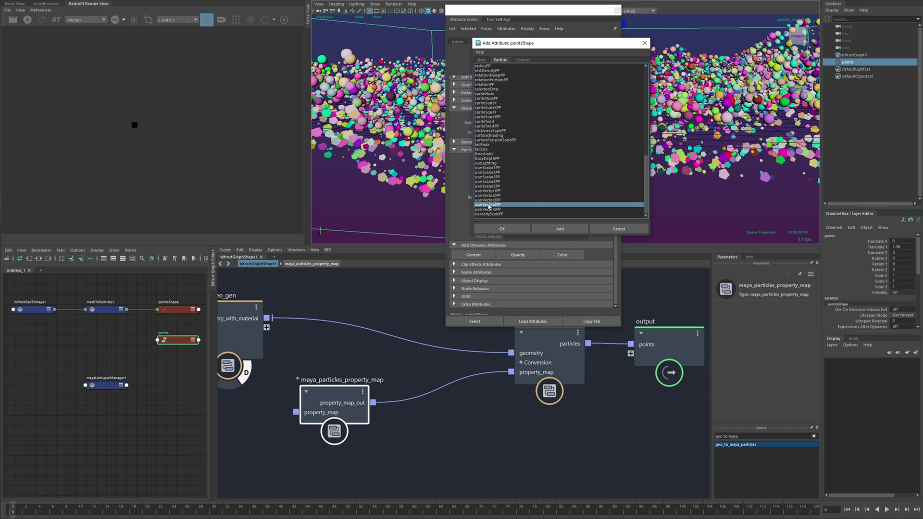
left_click(645, 44)
Create a maya_particles_user_property_map node on the property_map input of maya_particles_property_map, arrange both nodes, and view its userScalarPP and userVectorPP parameters.
middle_click_drag(353, 356, 430, 361, "alt")
left_click_drag(417, 409, 496, 406)
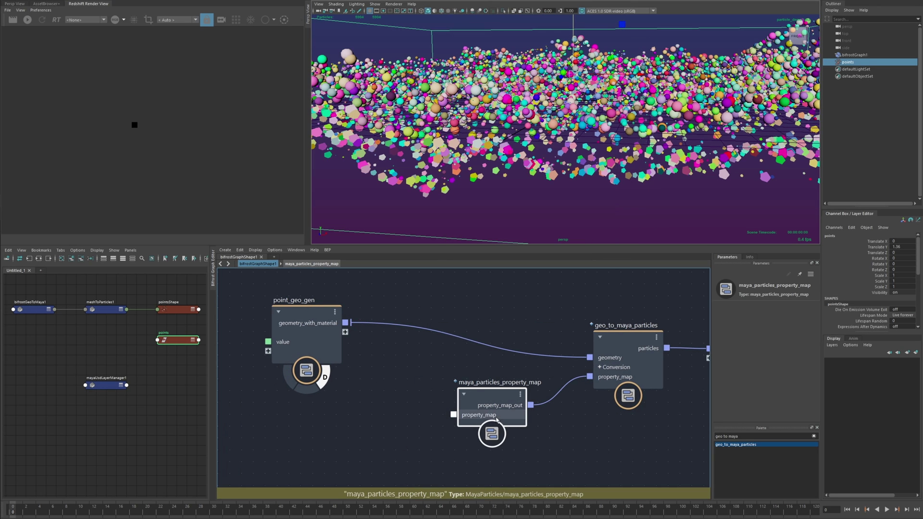
right_click(497, 420)
mouse_move(523, 439)
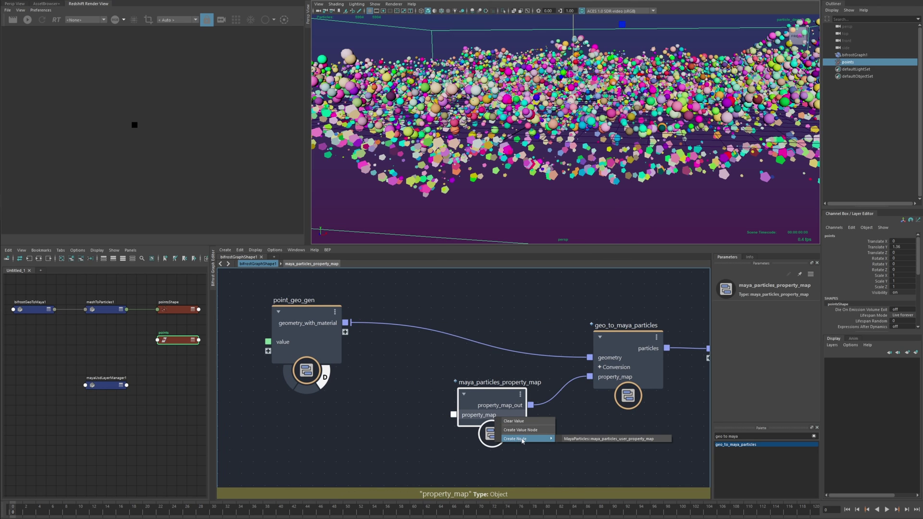
left_click(582, 439)
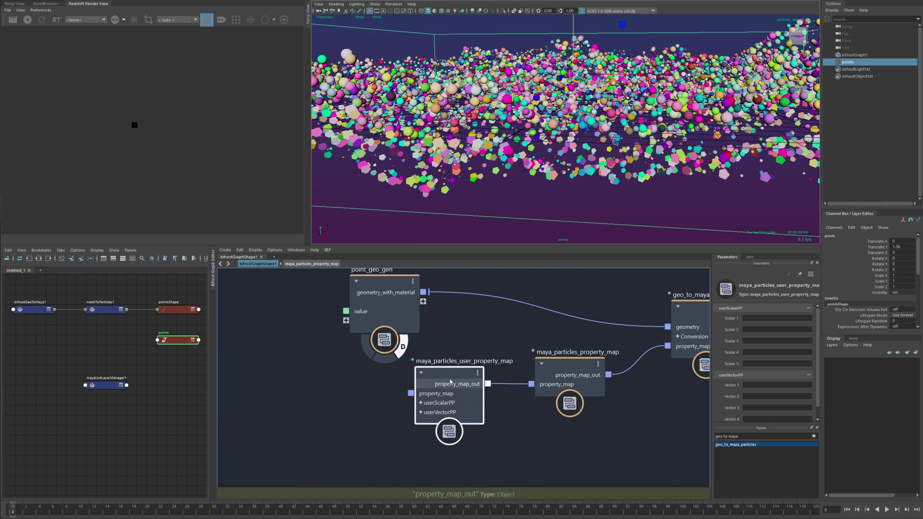
left_click_drag(563, 367, 583, 366)
left_click_drag(462, 375, 502, 366)
middle_click_drag(625, 385, 595, 386, "alt")
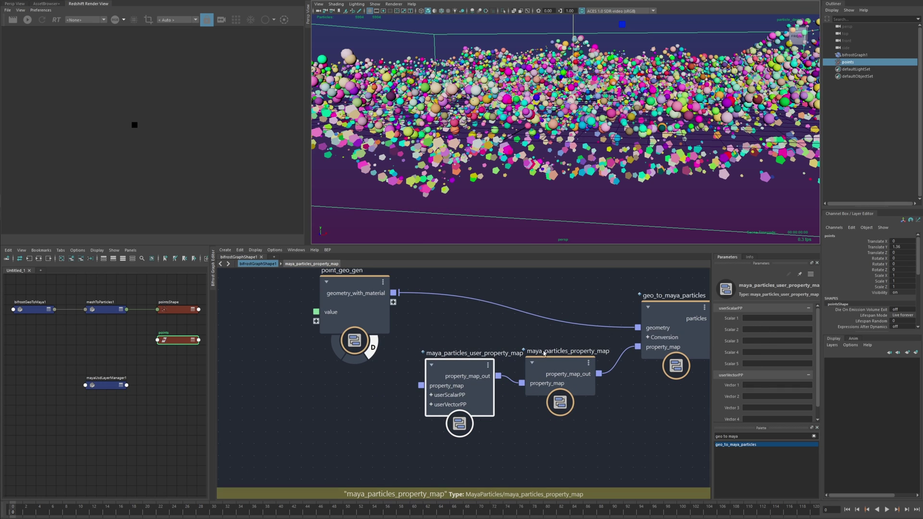
scroll(758, 365, "down", 1)
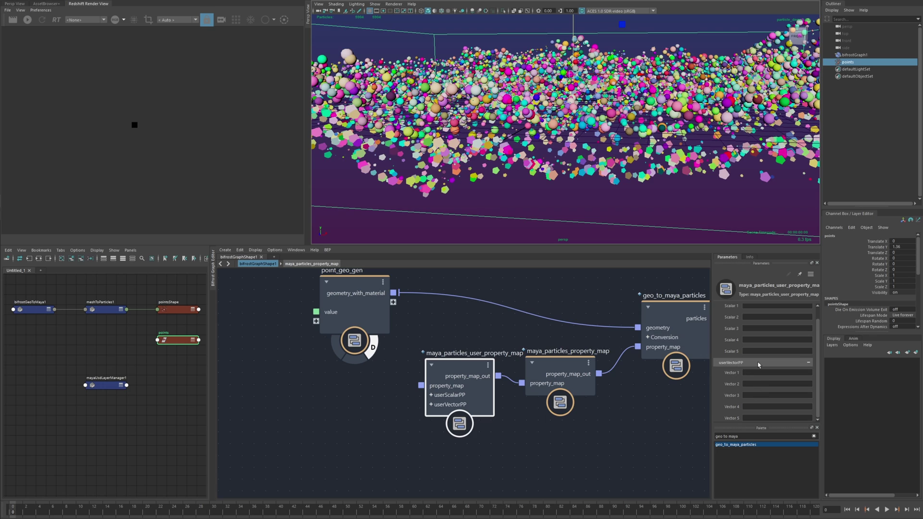
Set Vector 1 under userVectorPP of maya_particles_user_property_map to point_normal and open the particle attributes.
scroll(764, 371, "up", 1)
left_click(754, 384)
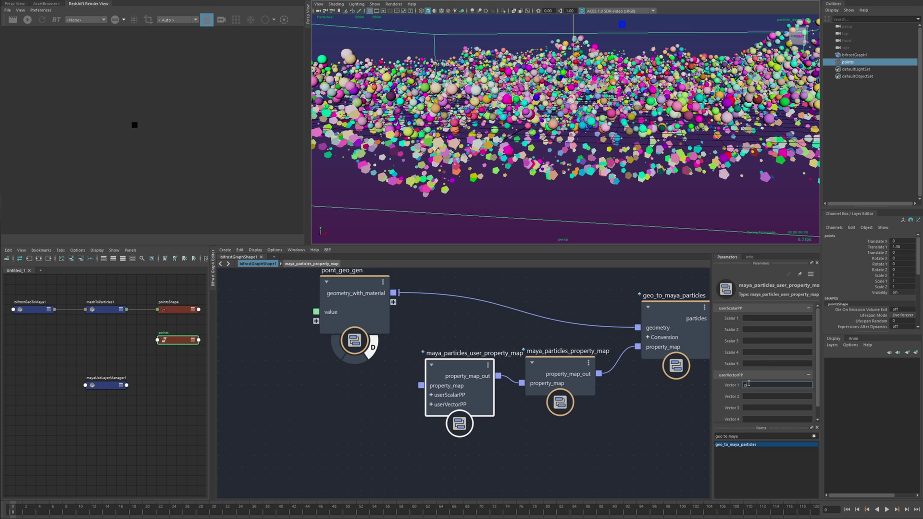
type("point_normal")
key("Return")
key("ctrl+a")
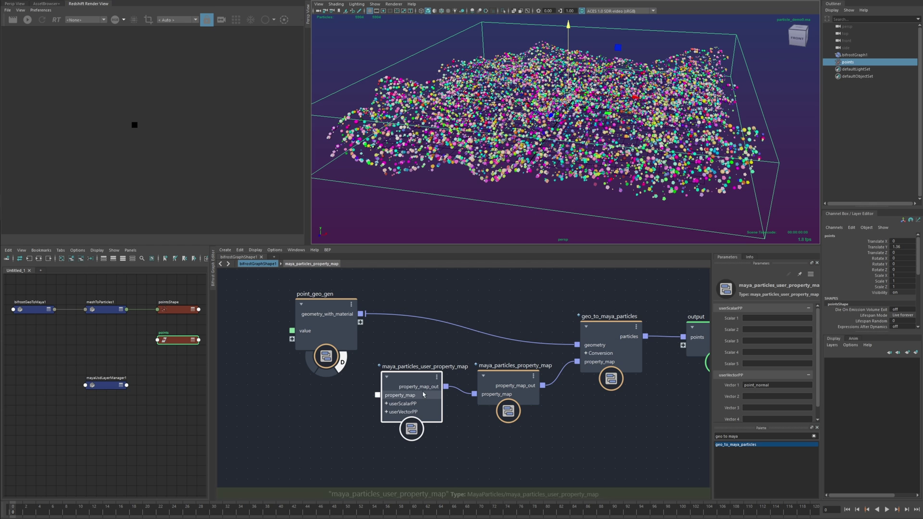
Enable Keep Unmapped Properties on geo_to_maya_particles and view the per-particle attributes of pointsShape.
left_click_drag(404, 384, 411, 369)
left_click(604, 329)
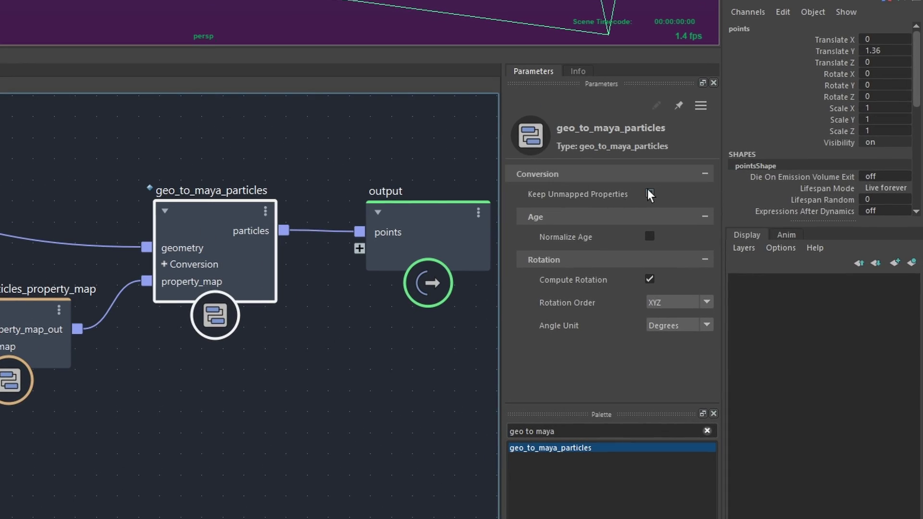
left_click(649, 193)
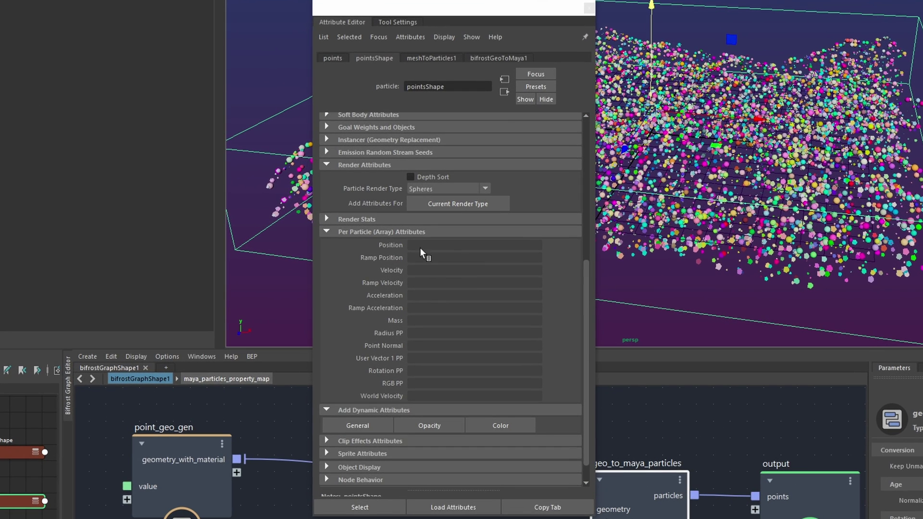
left_click(345, 351)
middle_click_drag(279, 462, 300, 491, "alt")
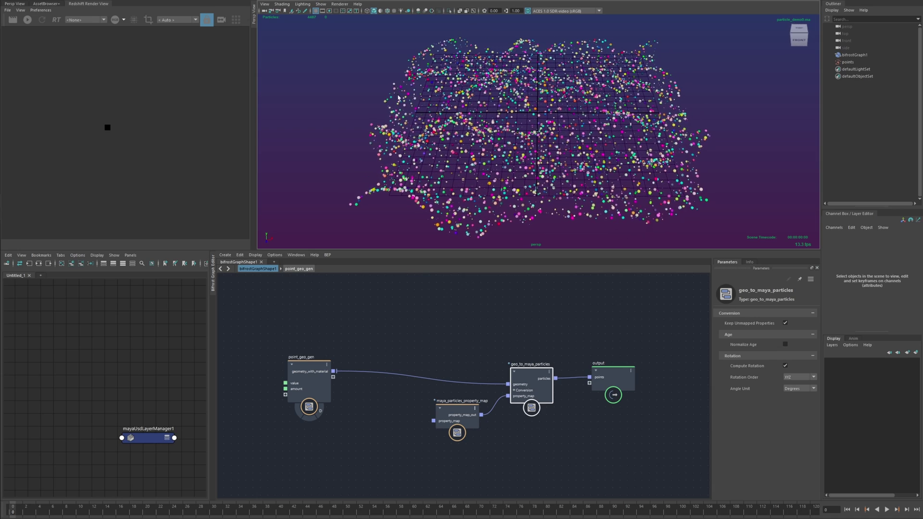
Select the points particle object, and on point_geo_gen set Value to about 15.63 and Amount to about 1468.
left_click_drag(487, 104, 447, 92, "alt")
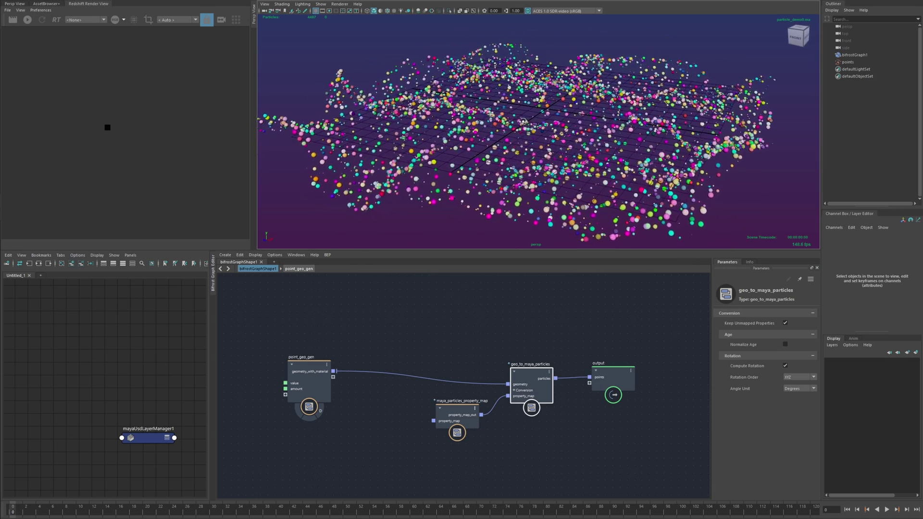
right_click_drag(486, 115, 558, 148, "alt")
left_click_drag(441, 112, 540, 158)
left_click_drag(520, 140, 584, 139, "alt")
left_click(319, 377)
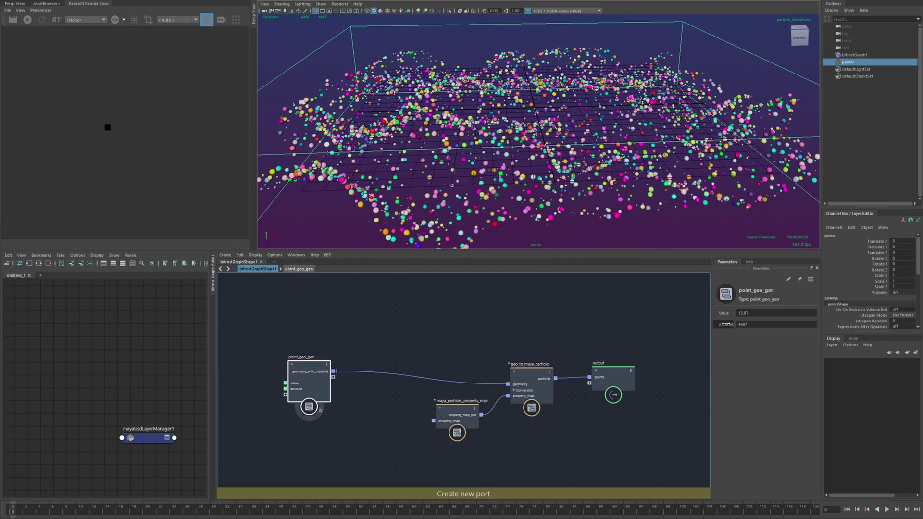
left_click_drag(725, 315, 538, 244)
left_click_drag(725, 313, 620, 321)
left_click_drag(500, 121, 474, 133, "alt")
scroll(474, 133, "down", 4)
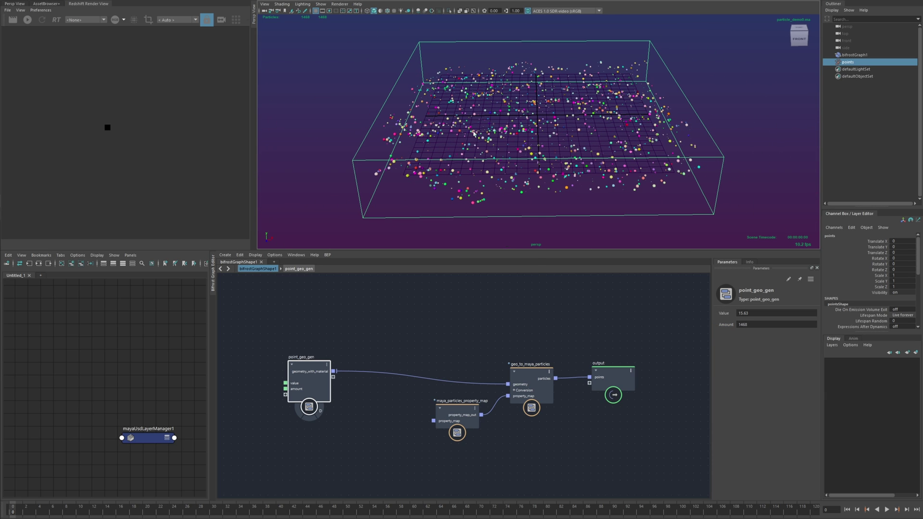
Create a polygon cube and a polygon cone in the scene.
key("Tab")
type("cube")
key("Return")
key("Tab")
type("c")
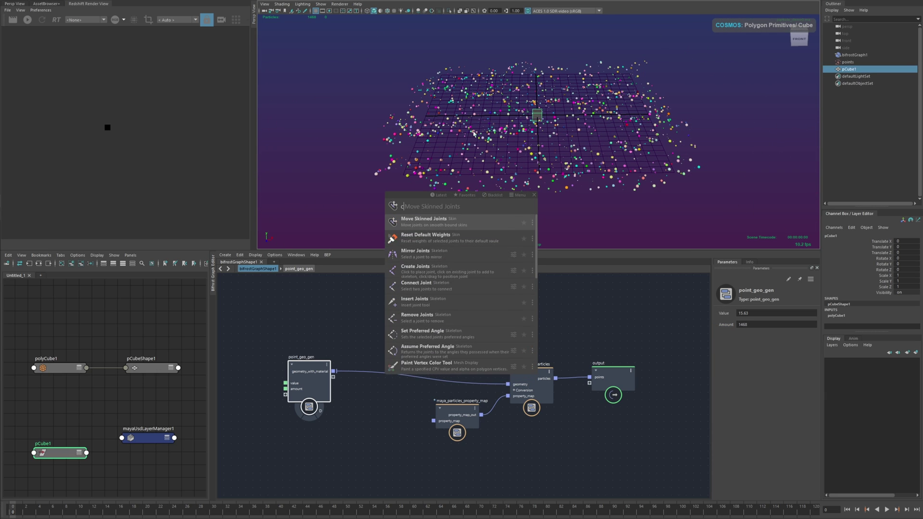
type("one")
key("Return")
Create an nParticles instancer that places pCube1 and pCone1 on the points particles.
scroll(464, 123, "up", 3)
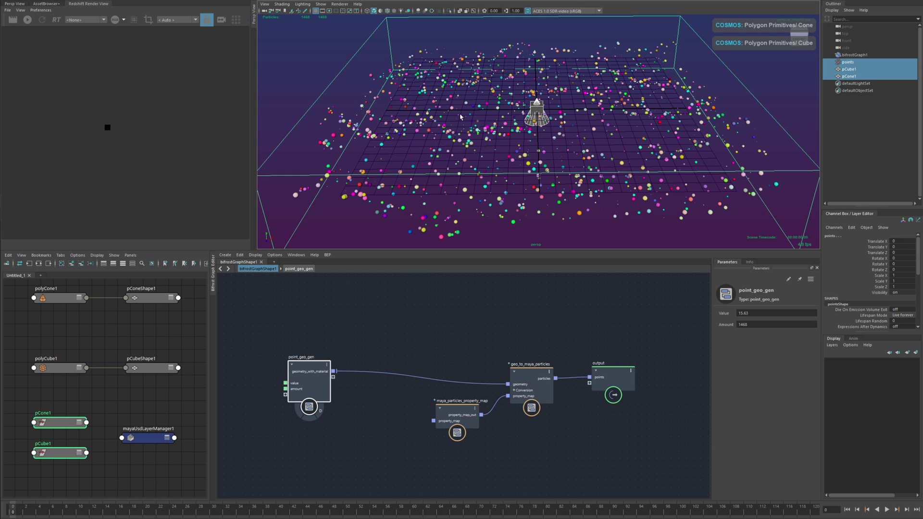
key("Tab")
type("inste")
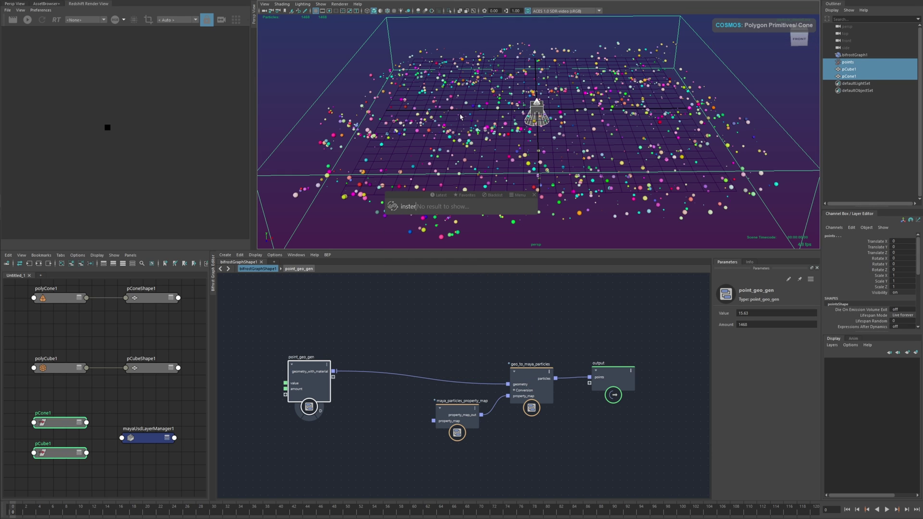
key("BackSpace")
key("Down")
key("Up")
key("Return")
middle_click_drag(419, 81, 451, 92, "alt")
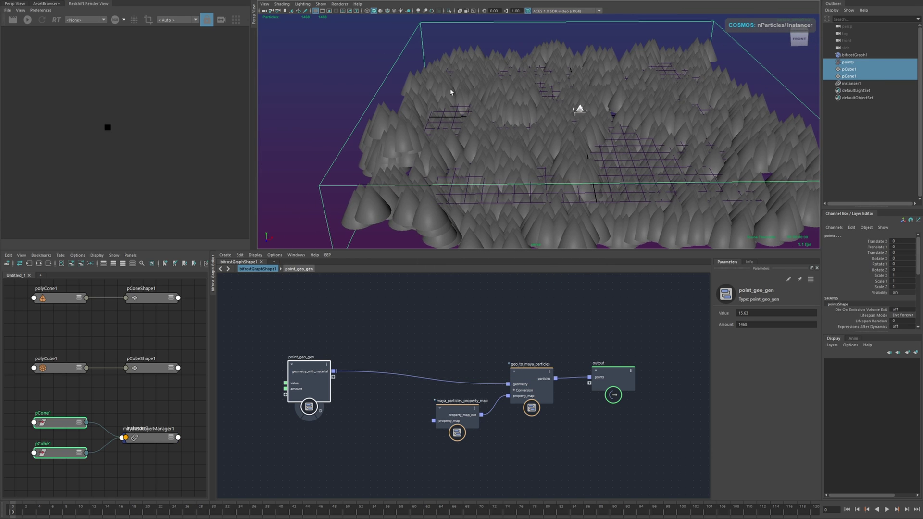
Set Rotation in the instancer's rotation options on pointsShape to rotationPP and close the attribute window.
key("ctrl+a")
left_click_drag(347, 0, 352, 56)
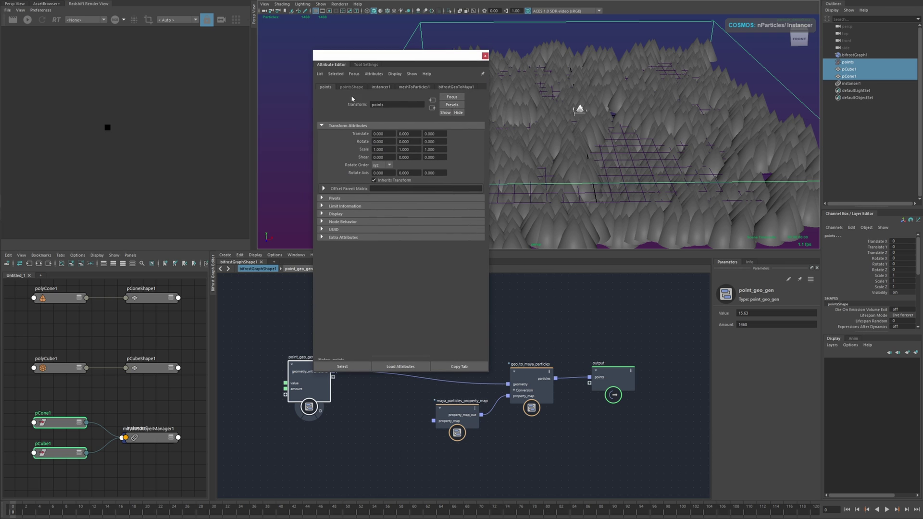
left_click(351, 88)
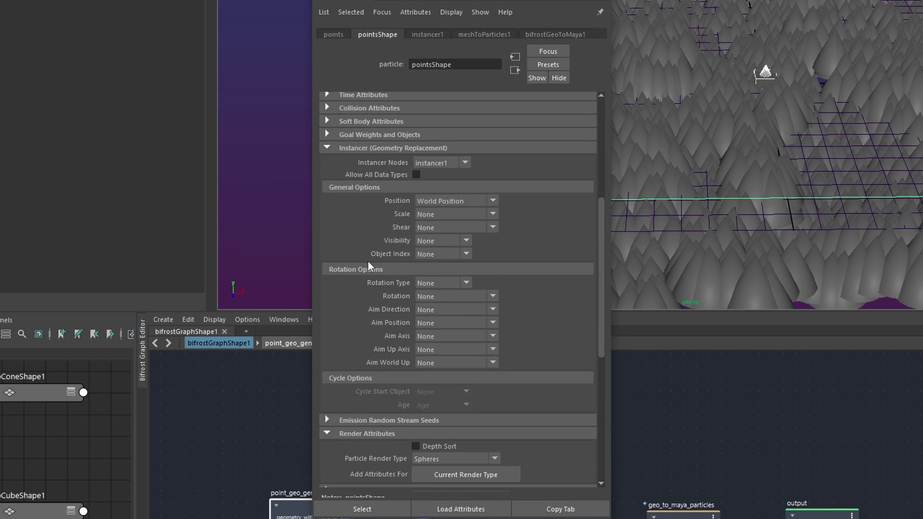
left_click(452, 296)
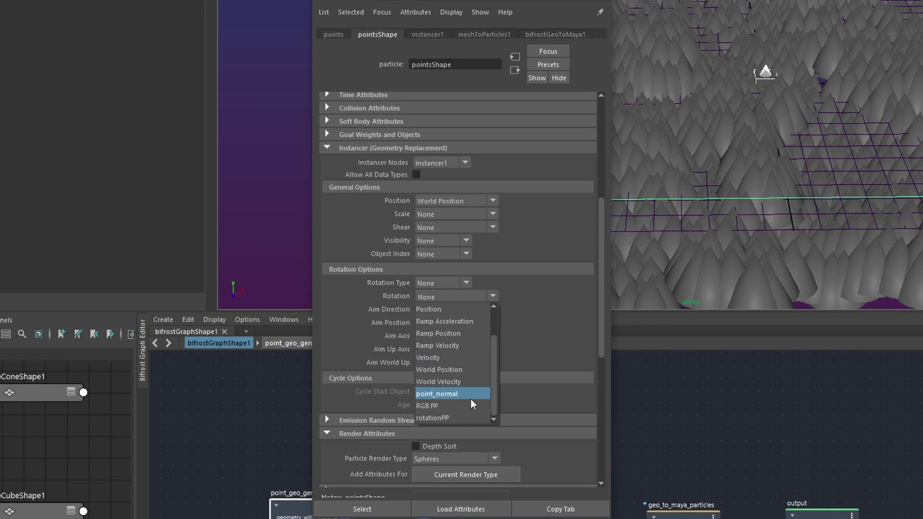
left_click(447, 420)
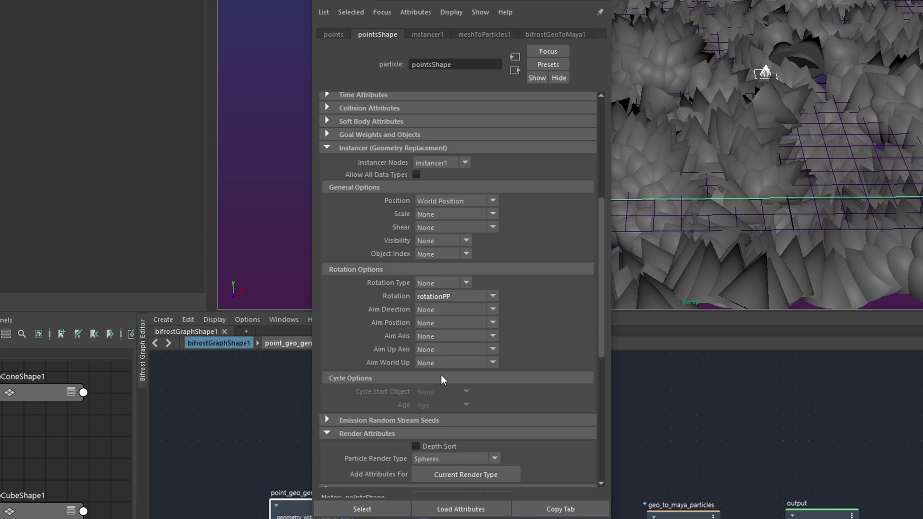
left_click_drag(558, 141, 588, 141, "alt")
left_click(486, 56)
left_click_drag(512, 161, 532, 150, "alt")
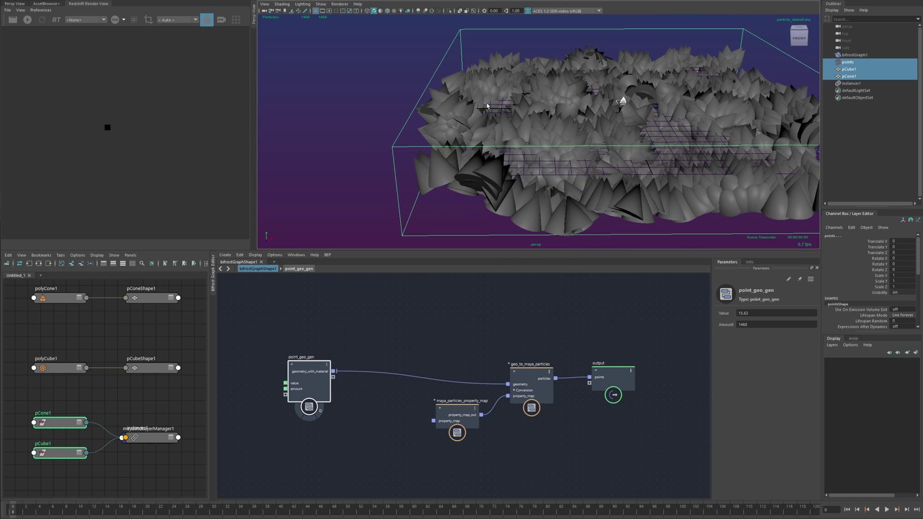
Examine the orientation settings of the scatter_points node inside point_geo_gen and return to the main graph.
double_click(299, 370)
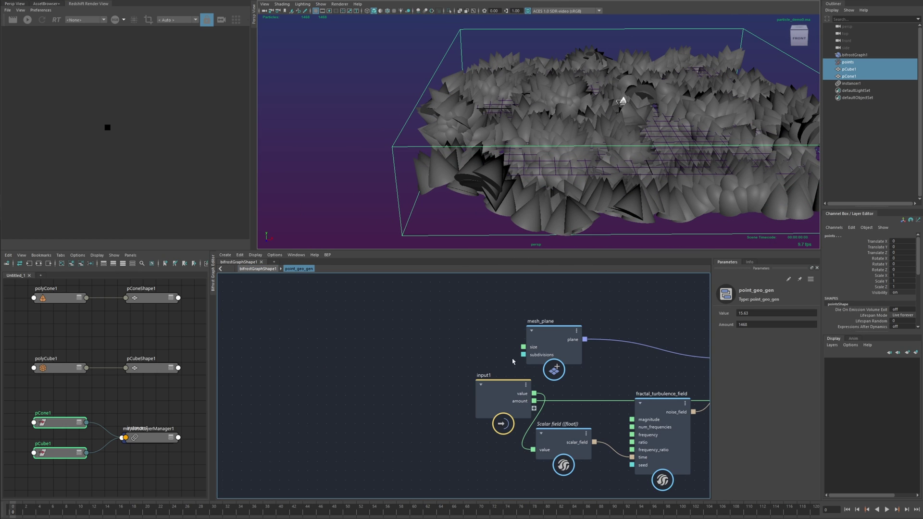
middle_click_drag(523, 344, 383, 367, "alt")
left_click_drag(487, 339, 485, 352)
scroll(785, 451, "down", 1)
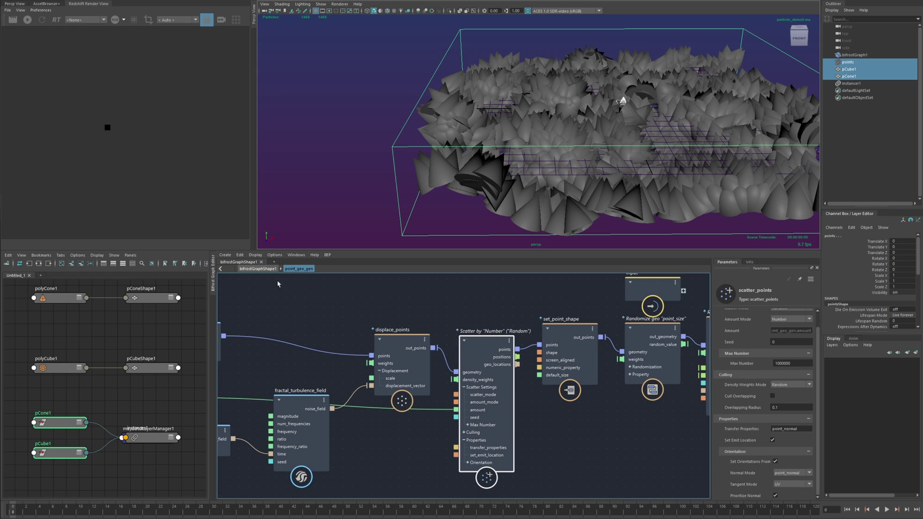
left_click(257, 268)
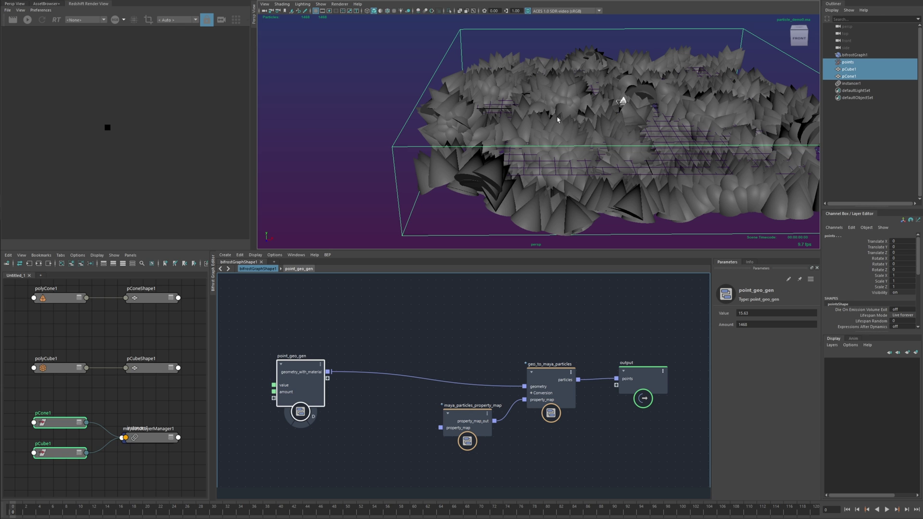
Turn Compute Rotation on geo_to_maya_particles off and back on to demonstrate the option.
middle_click_drag(616, 97, 545, 101, "alt")
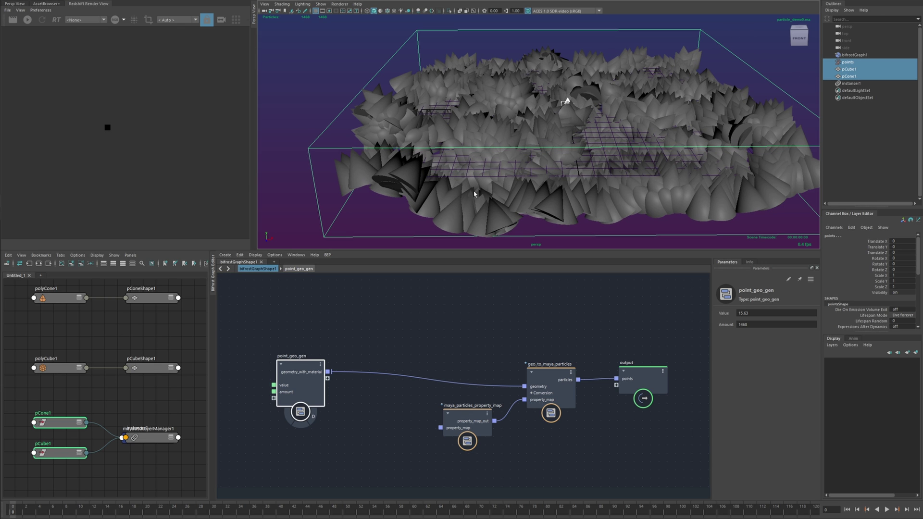
middle_click_drag(523, 381, 469, 377, "alt")
left_click_drag(490, 376, 489, 369)
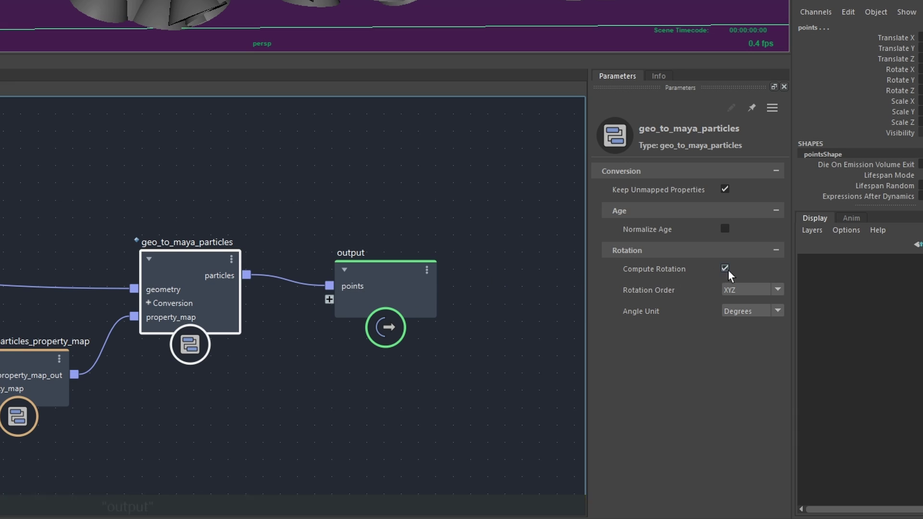
left_click(727, 270)
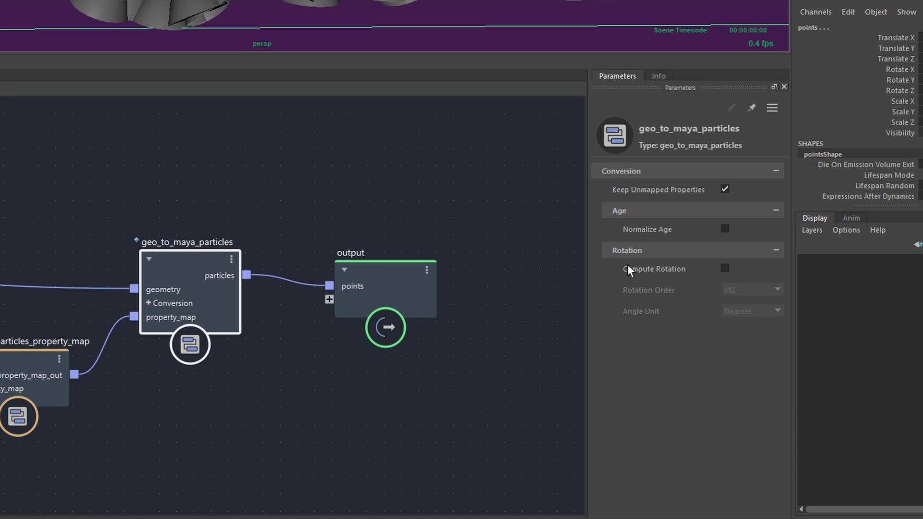
left_click(725, 269)
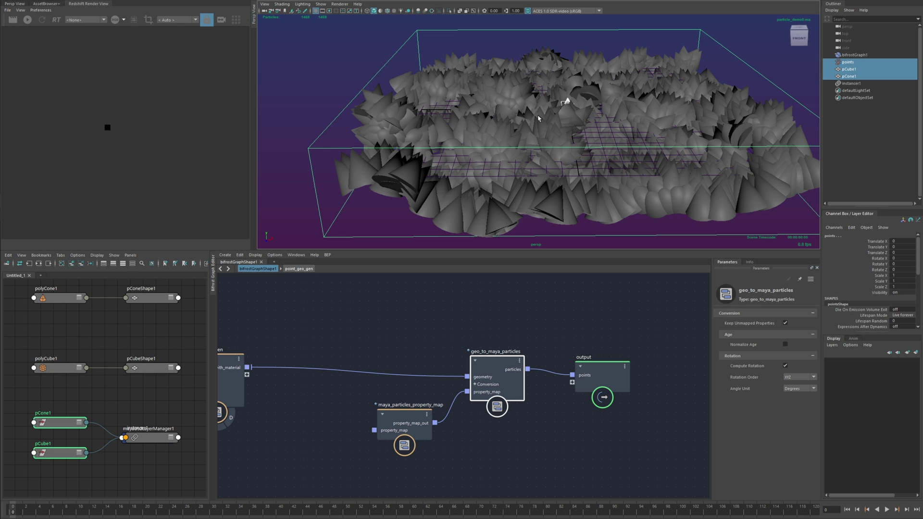
Examine the particle attributes offered for the instancer's Rotation on pointsShape without changing the selection.
left_click_drag(539, 119, 549, 120, "alt")
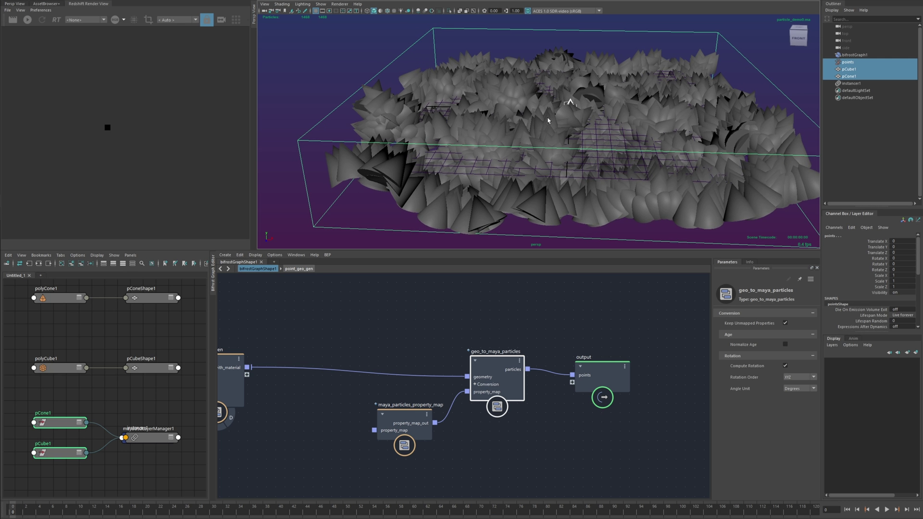
key("ctrl+a")
left_click(380, 220)
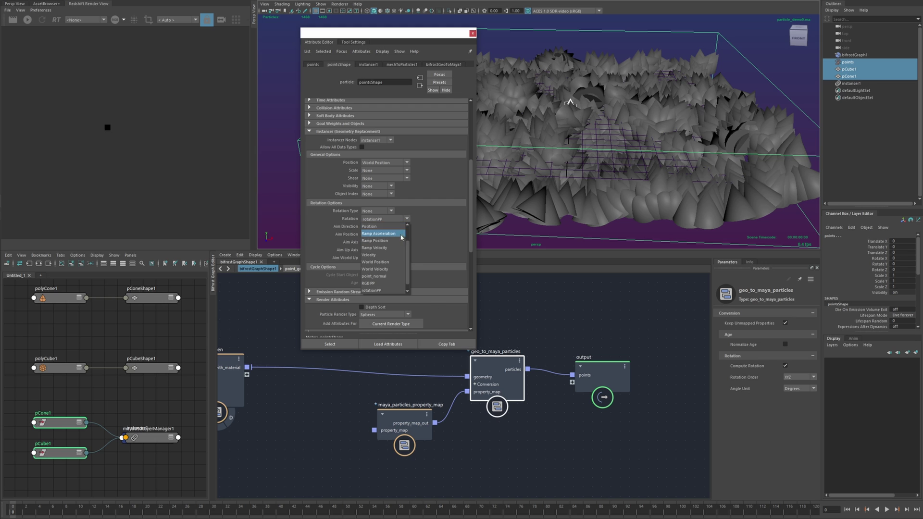
left_click(403, 220)
Reduce Amount on point_geo_gen to about 270 so that fewer particles are instanced.
left_click(501, 331)
left_click(497, 366)
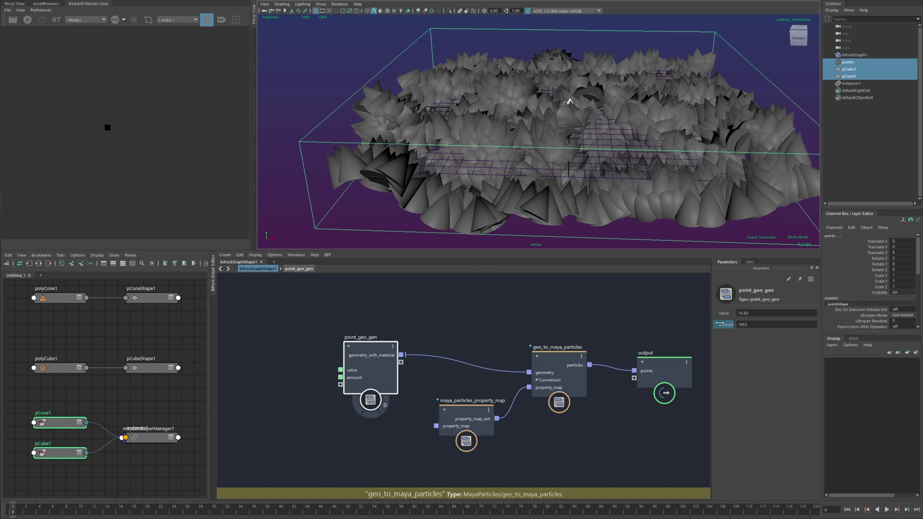
left_click_drag(720, 323, 613, 320)
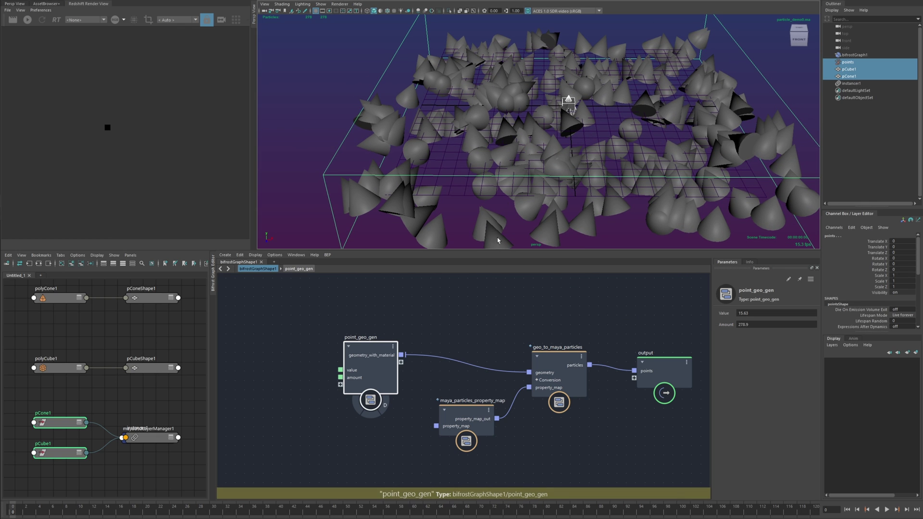
Move point_geo_gen away from geo_to_maya_particles to make room and create a randomize_selection node between them.
left_click_drag(369, 353, 238, 366)
middle_click_drag(323, 361, 421, 358, "alt")
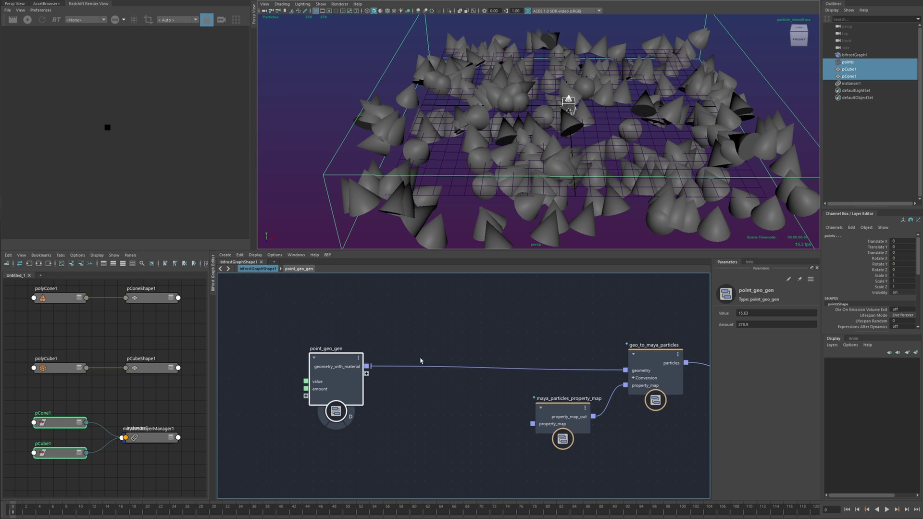
left_click_drag(326, 379, 288, 368)
left_click(411, 326)
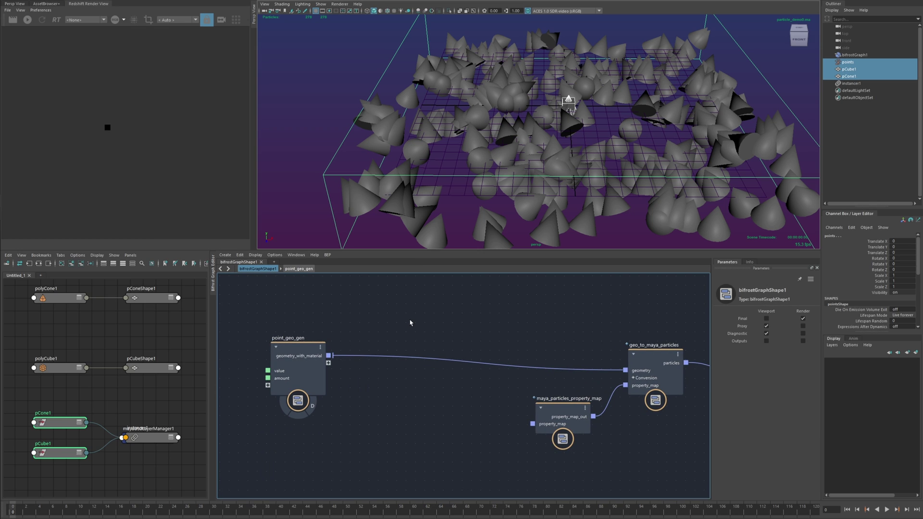
key("Tab")
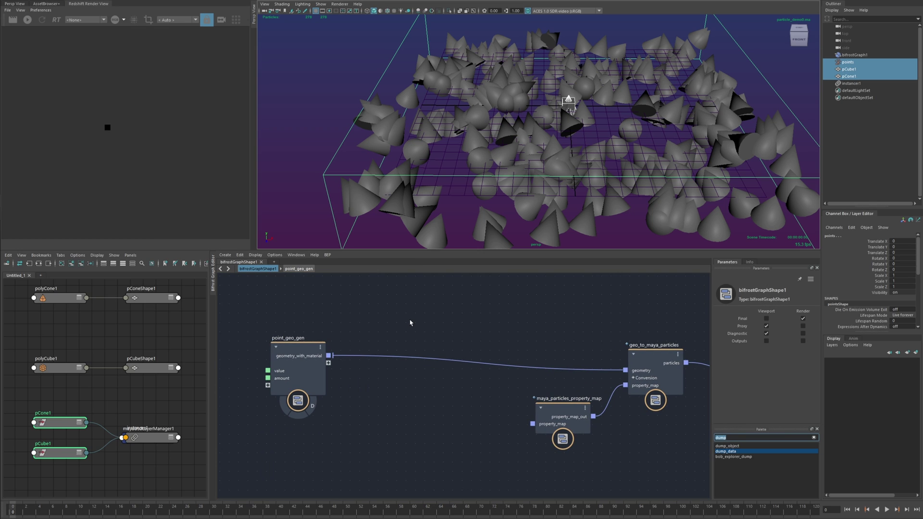
type("randomize st")
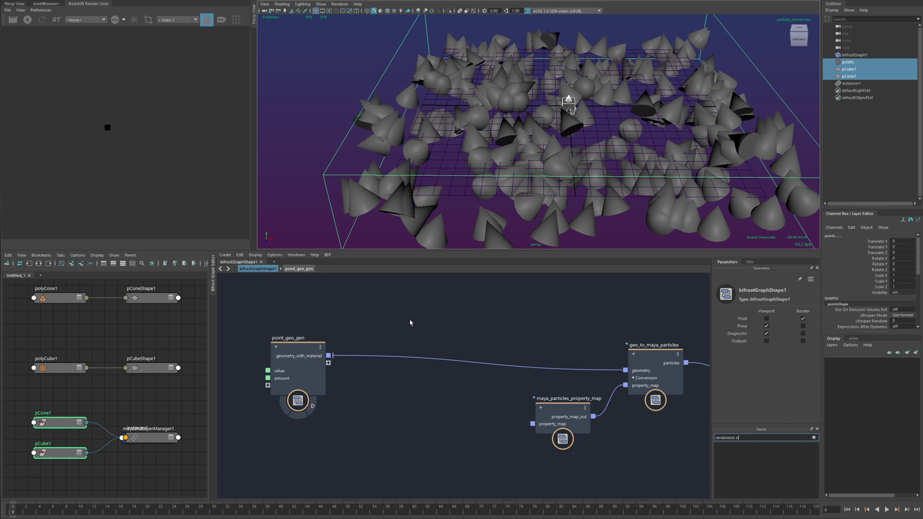
key("Down")
key("Return")
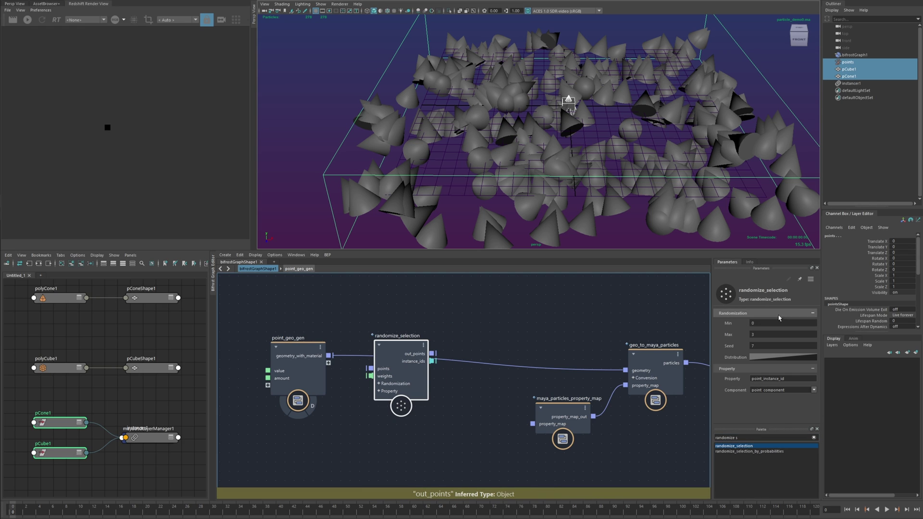
Set Max on randomize_selection to 2 and insert the node into the connection from point_geo_gen to geo_to_maya_particles.
left_click(768, 335)
left_click_drag(378, 349, 390, 355)
left_click(447, 378)
Drive the instancer's Object Index on pointsShape with point_instance_id.
key("ctrl+a")
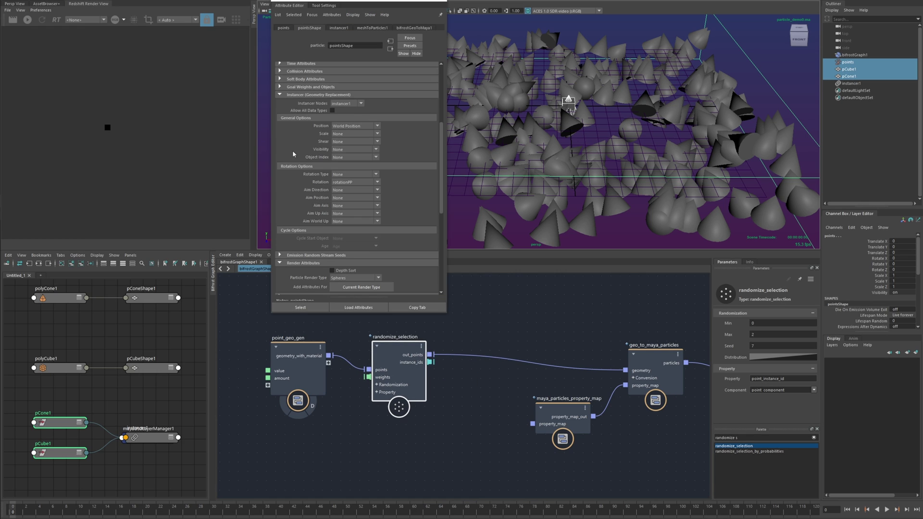
left_click(348, 157)
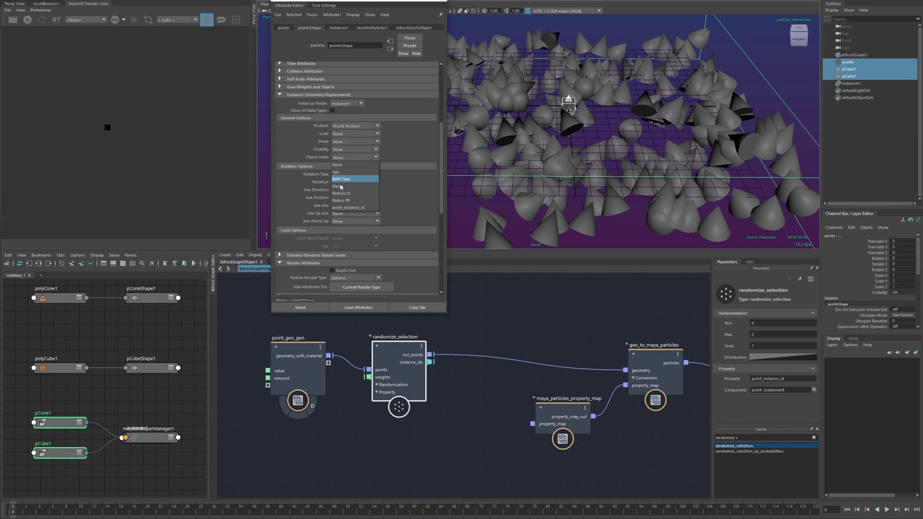
left_click(347, 208)
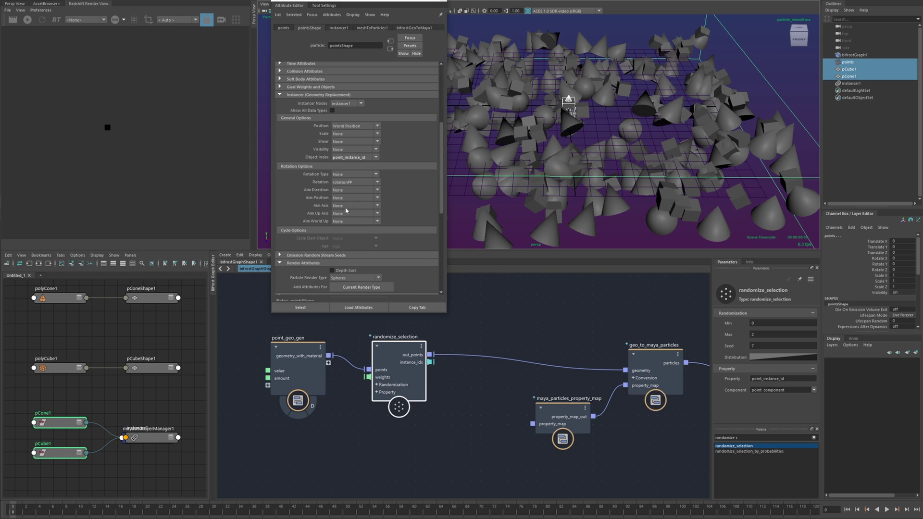
key("ctrl+a")
scroll(509, 149, "up", 3)
left_click_drag(509, 149, 534, 161, "alt")
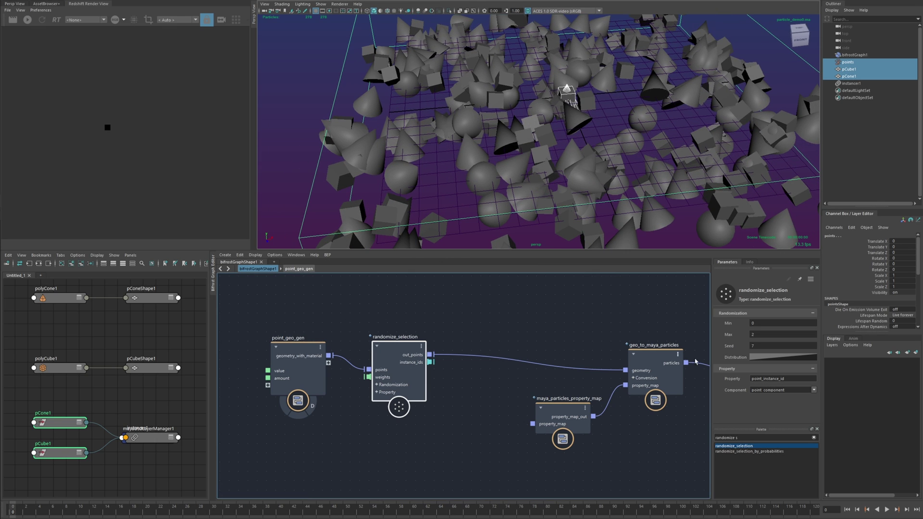
Inspect the Distribution ramp of randomize_selection.
left_click(765, 358)
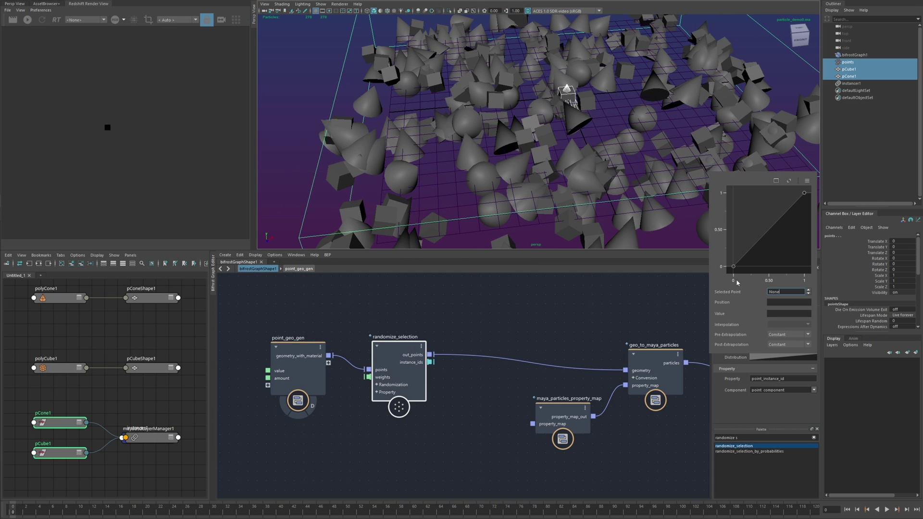
left_click_drag(807, 260, 732, 272)
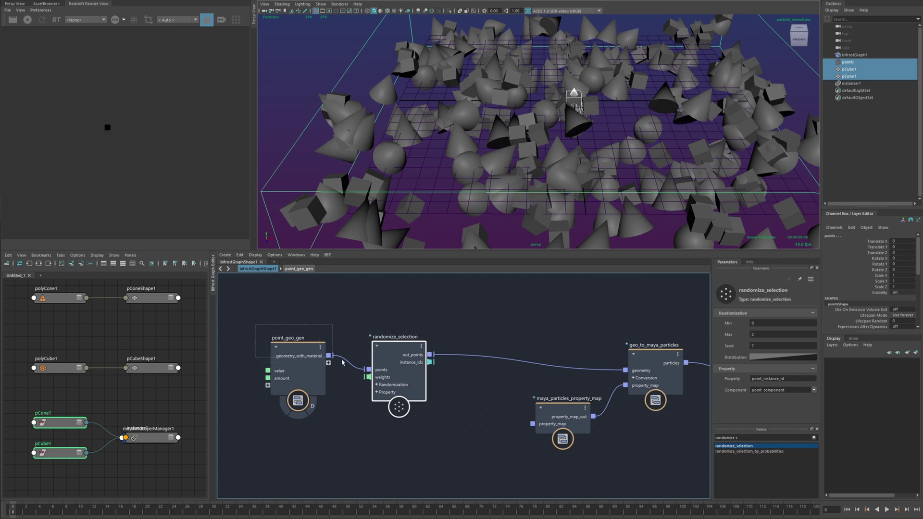
Duplicate randomize_selection, place the copy before geo_to_maya_particles and set its Property to point_vis.
left_click_drag(397, 354, 321, 359)
key("ctrl+d")
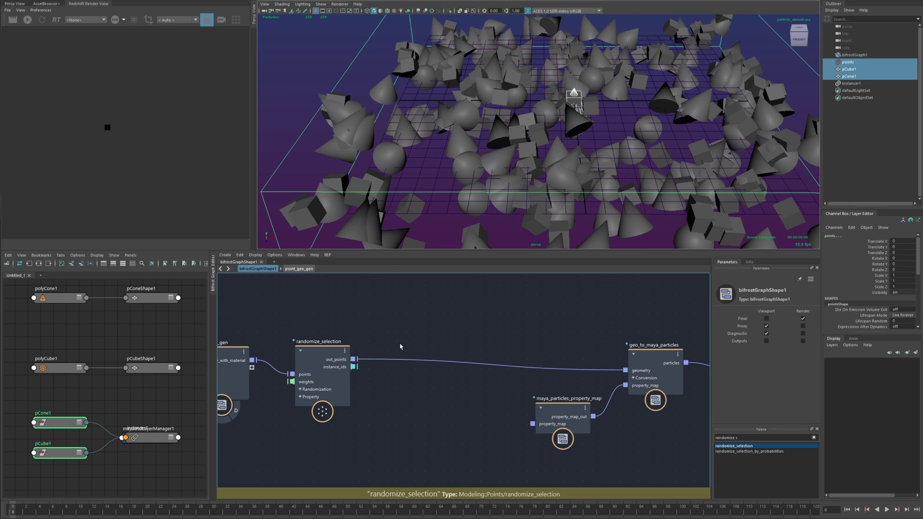
left_click_drag(406, 352, 453, 349)
left_click_drag(393, 362, 384, 389, "ctrl+alt+shift")
left_click_drag(458, 356, 453, 354)
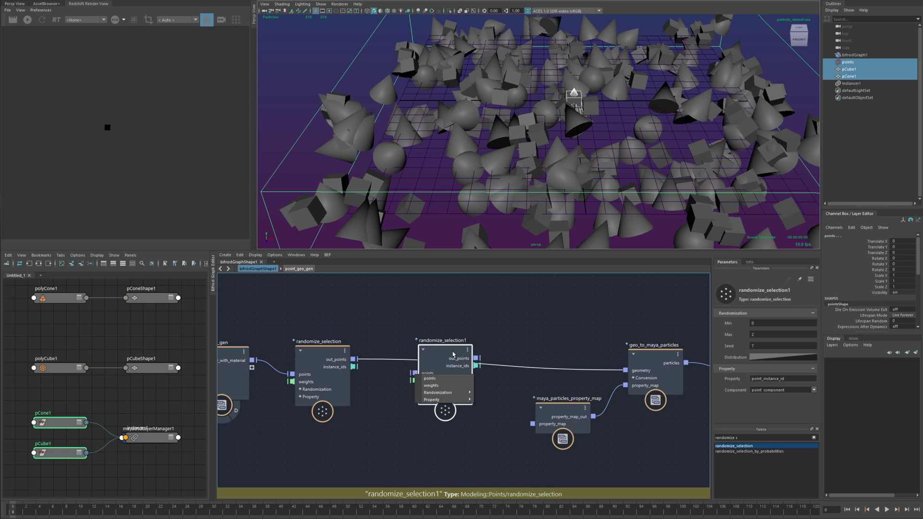
left_click(443, 378)
left_click_drag(765, 380, 864, 364)
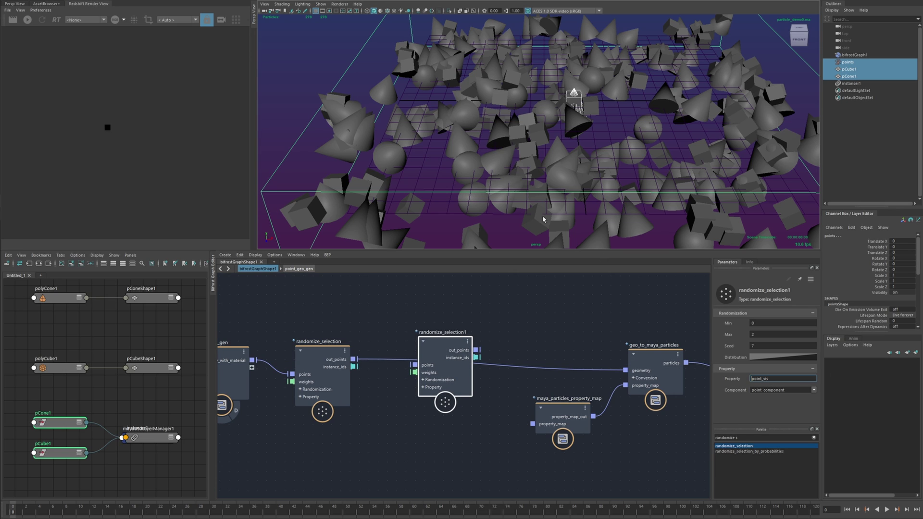
key("Return")
Check which particle attributes are offered for the instancer's Visibility on pointsShape.
key("ctrl+a")
scroll(463, 338, "down", 5)
scroll(442, 287, "up", 5)
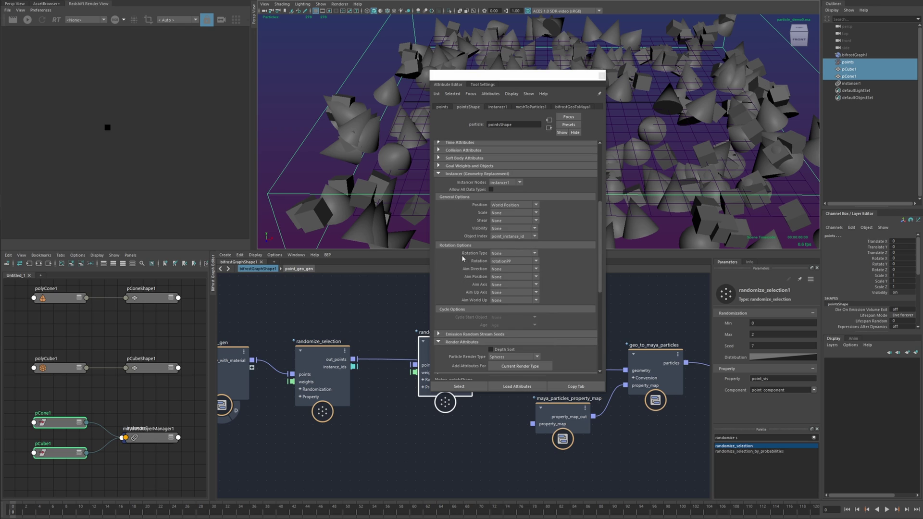
left_click(500, 229)
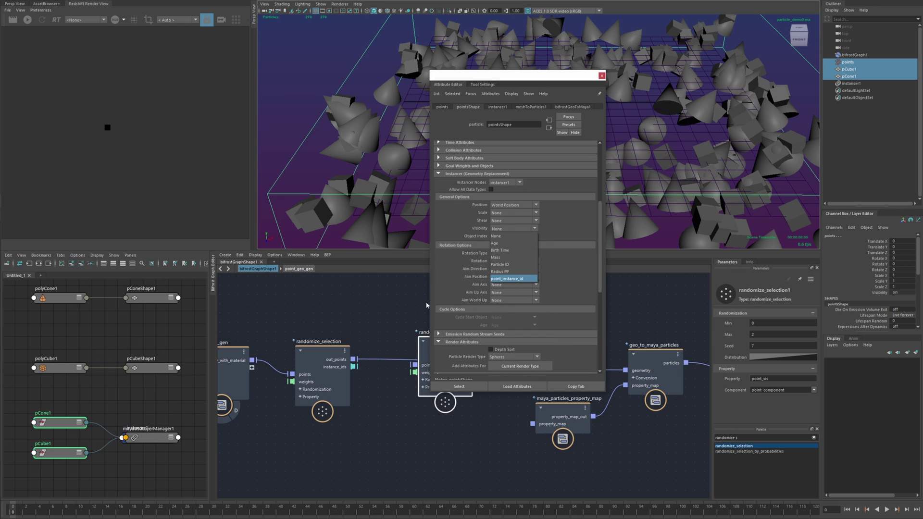
left_click(375, 334)
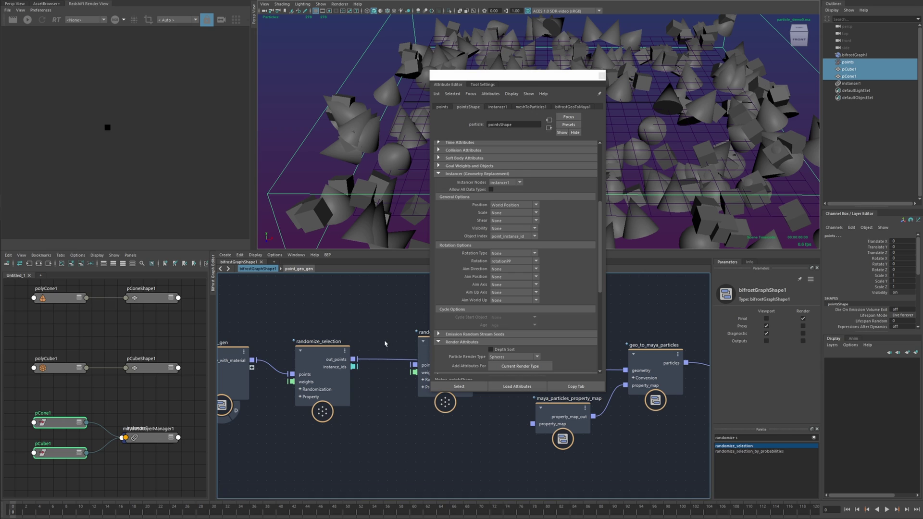
key("ctrl+a")
Insert randomize_selection1 into the connection from randomize_selection to geo_to_maya_particles.
left_click_drag(448, 351, 423, 341)
left_click(427, 376)
left_click(489, 376)
Drive the instancer's Visibility on pointsShape with point_vis.
key("ctrl+a")
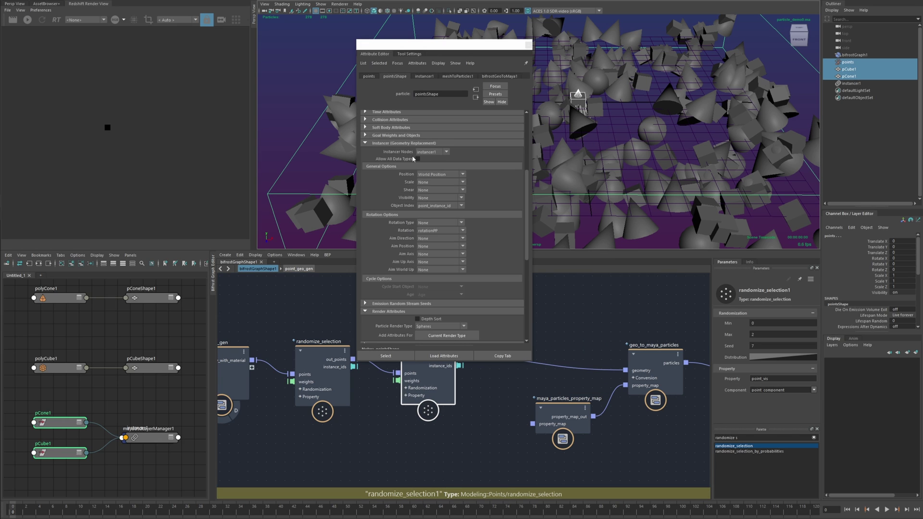
left_click(433, 205)
left_click(431, 258)
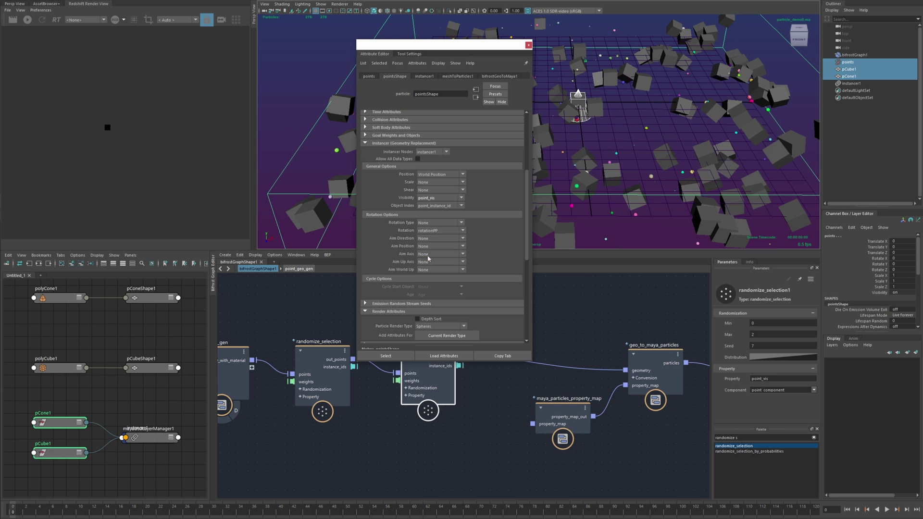
Set Seed on randomize_selection1 to 17 and move the upper end point of its Distribution ramp to about position 0.5.
key("ctrl+a")
left_click_drag(732, 347, 765, 347)
left_click(779, 358)
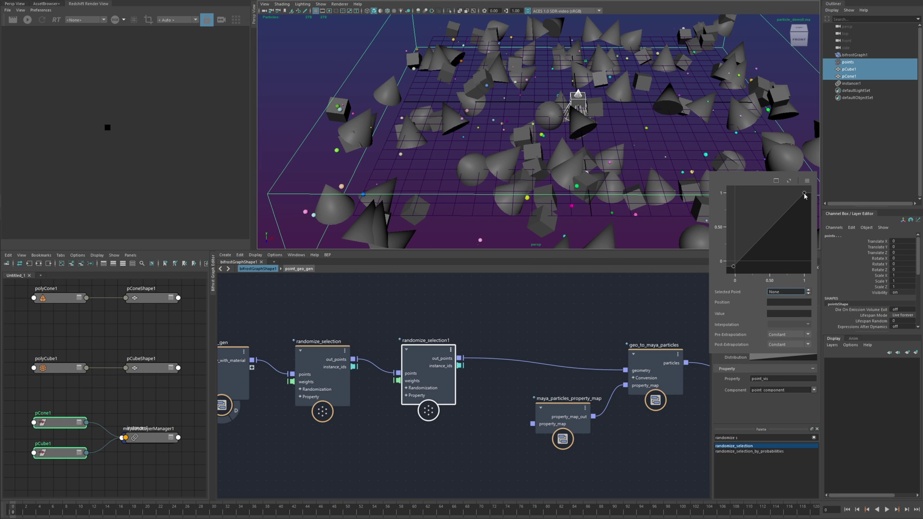
left_click_drag(805, 194, 768, 194)
scroll(577, 159, "down", 5)
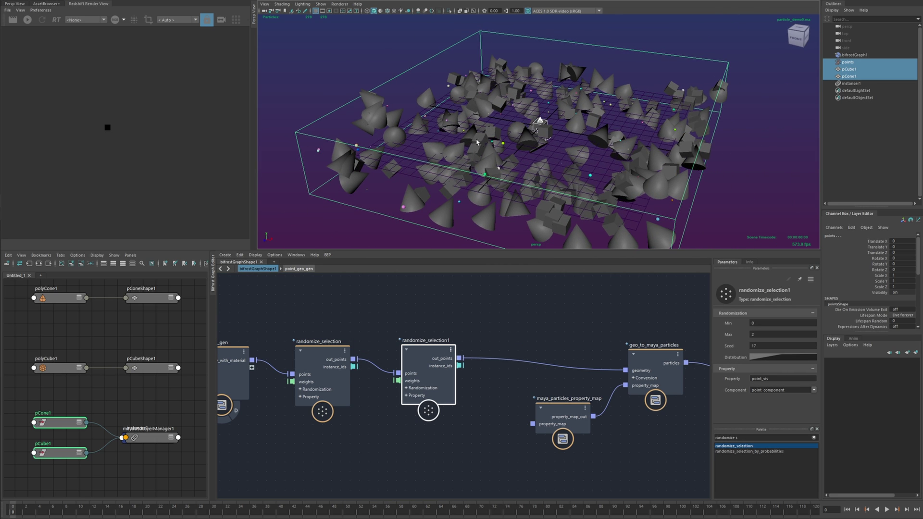